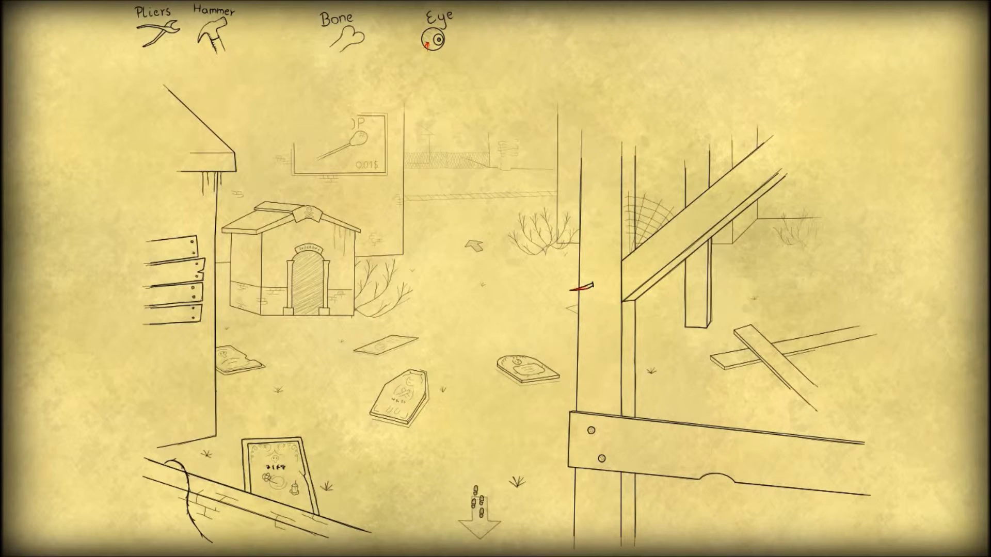
Walk from the graveyard to the bicycle street with the pliers, hammer, bone and eye.
left_click(479, 514)
Inspect the street machine up close, then move between the dog's yard and the graveyard.
left_click(479, 264)
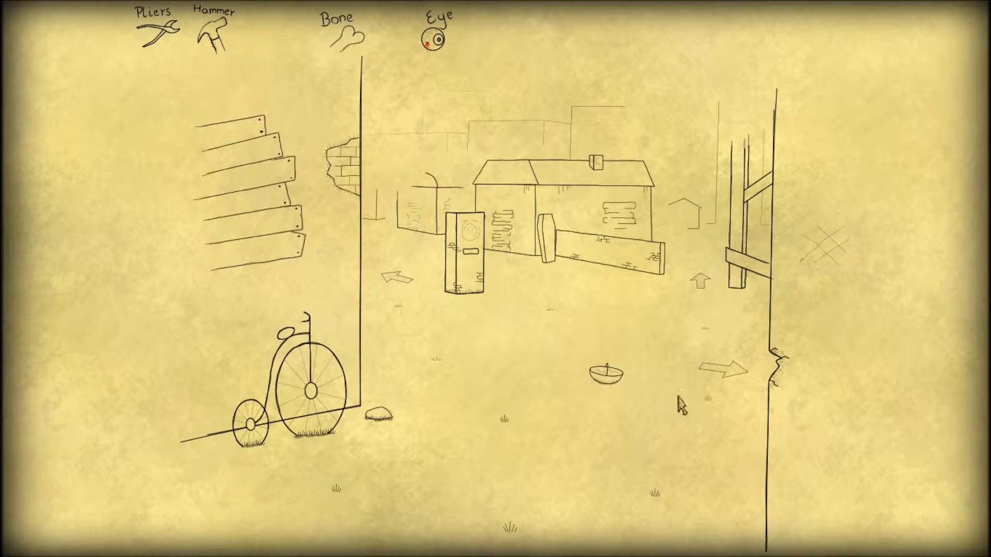
left_click(681, 403)
left_click(396, 277)
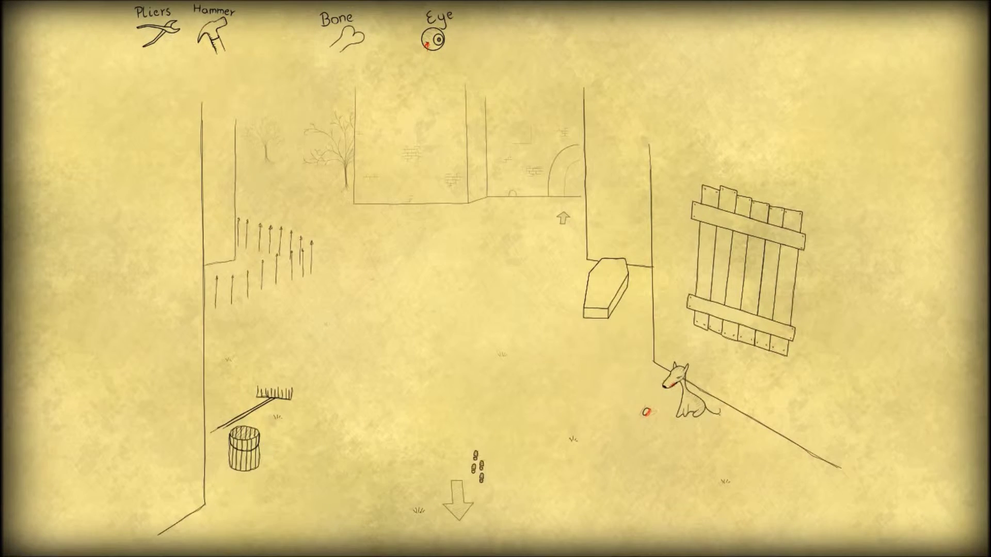
left_click(479, 467)
left_click(703, 280)
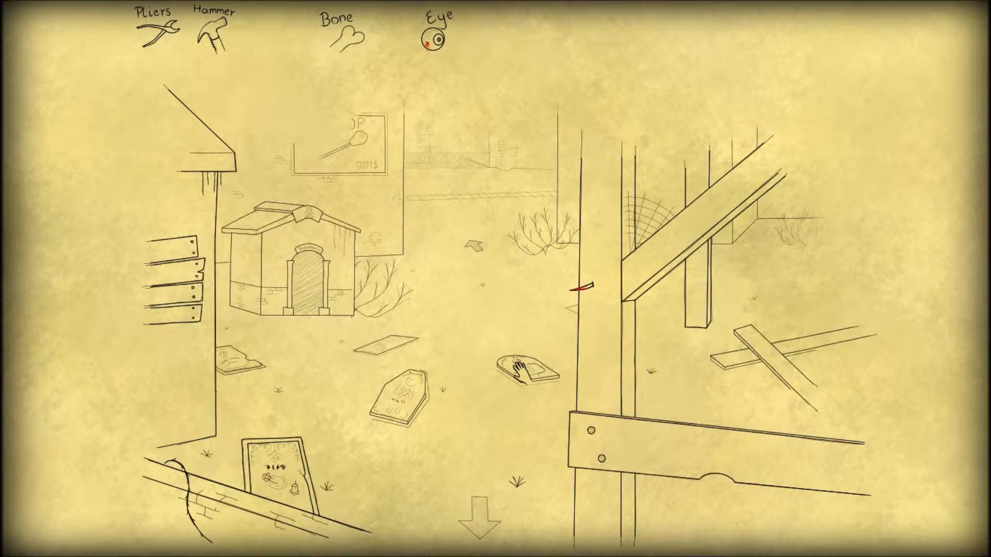
left_click(479, 499)
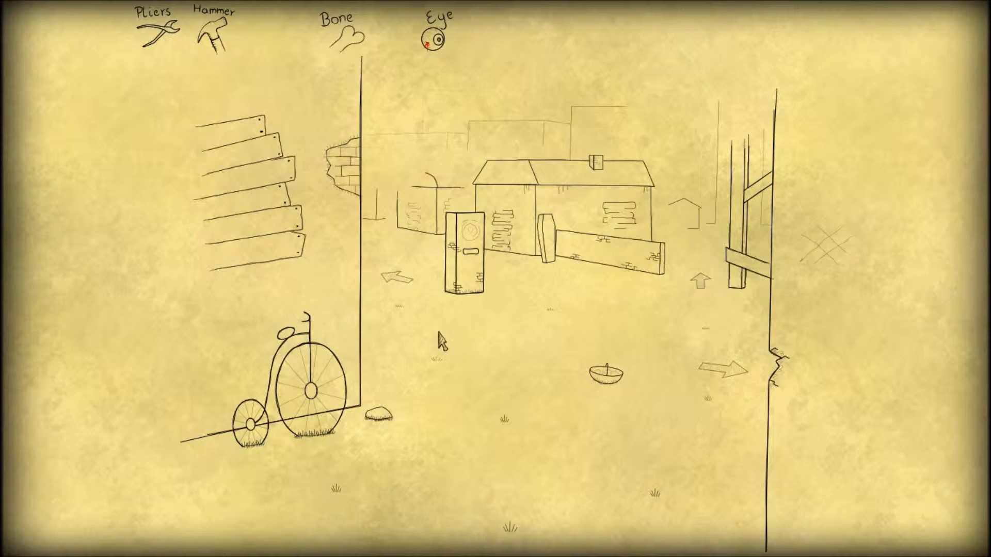
Give the bone to the dog in its yard and pick up the ear it leaves.
left_click(409, 294)
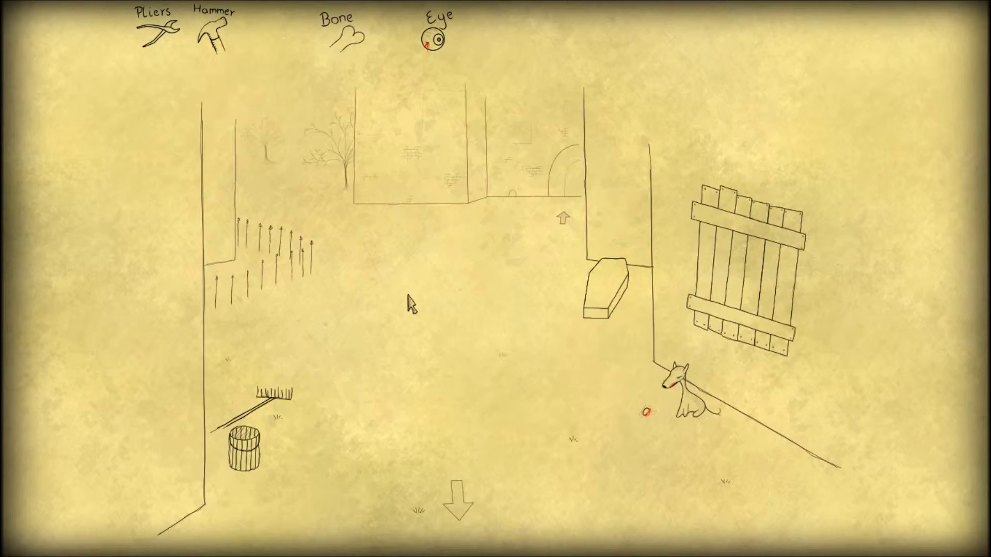
left_click(691, 370)
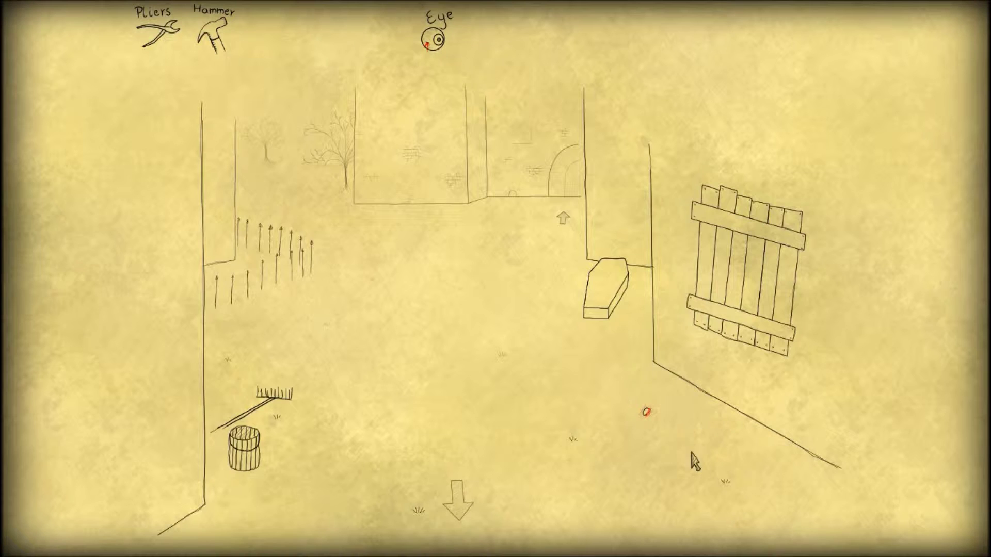
left_click(647, 413)
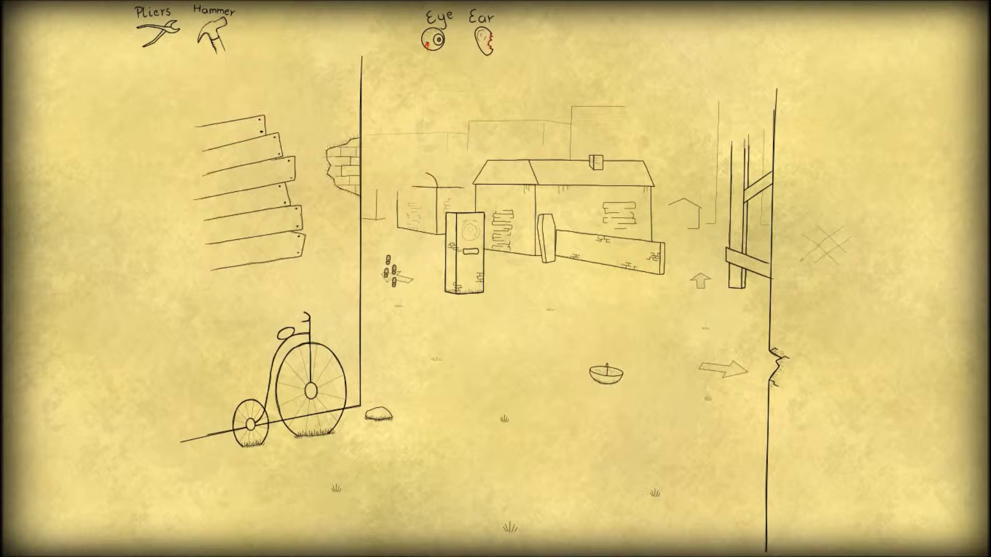
left_click(403, 248)
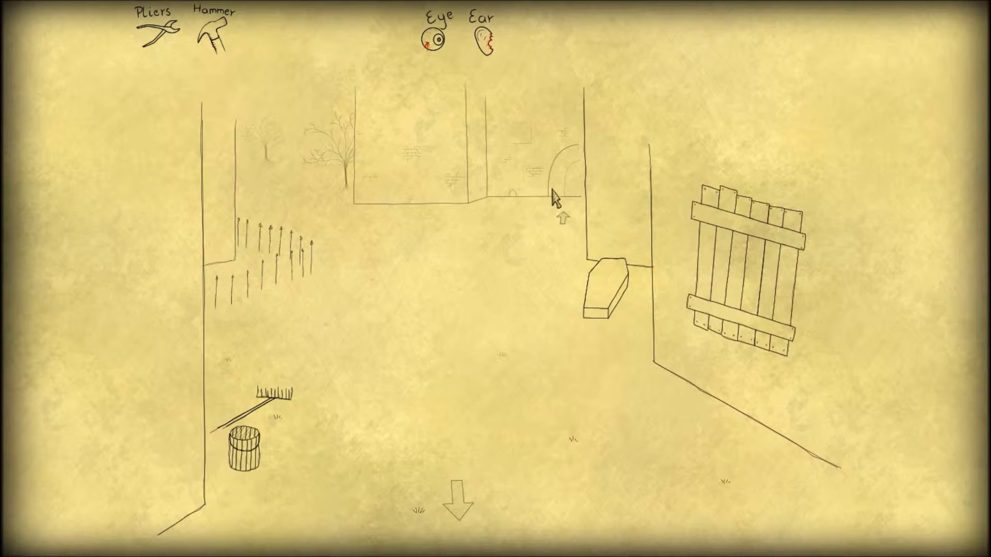
Visit the octopus-guarded arched door and the stone-slab crypt, then return to the graveyard.
left_click(562, 219)
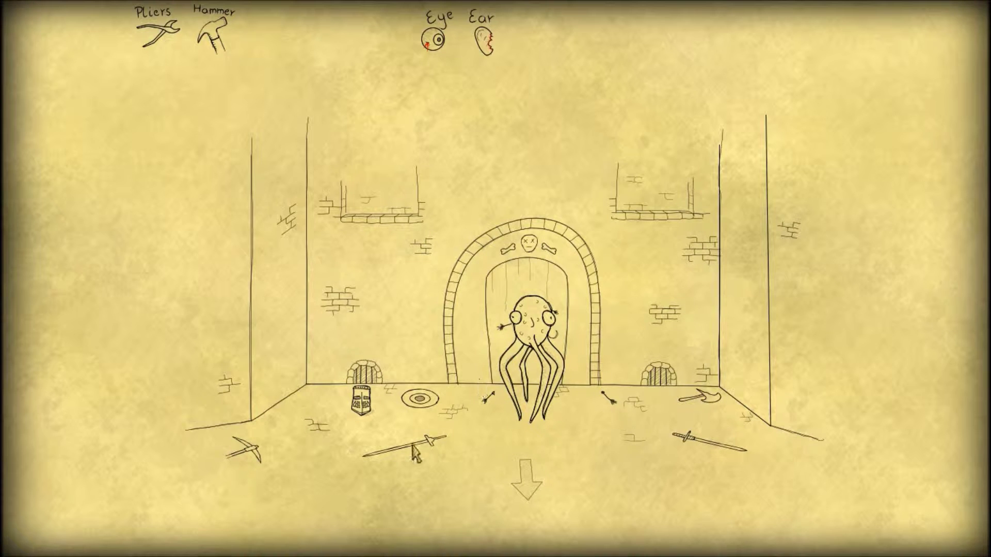
left_click(517, 467)
left_click(677, 279)
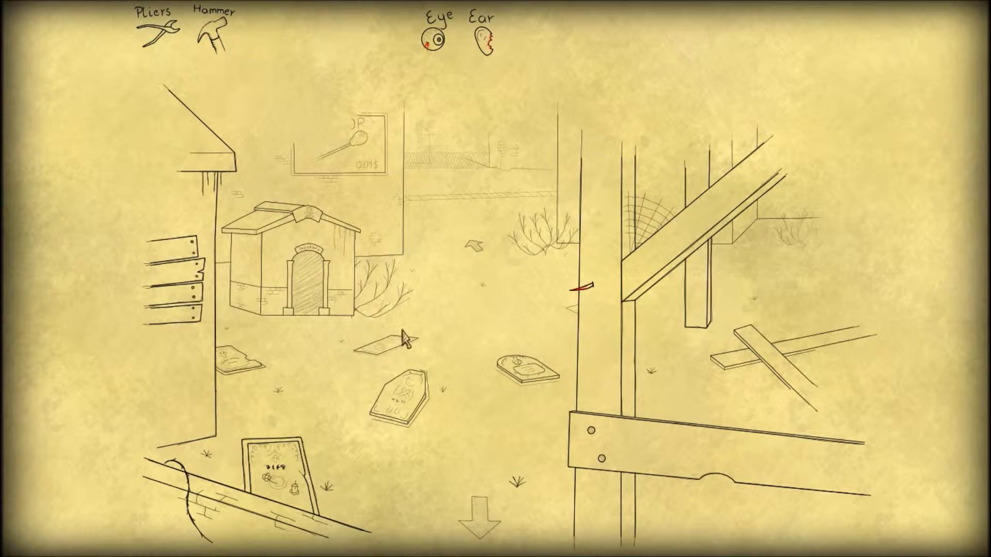
left_click(582, 287)
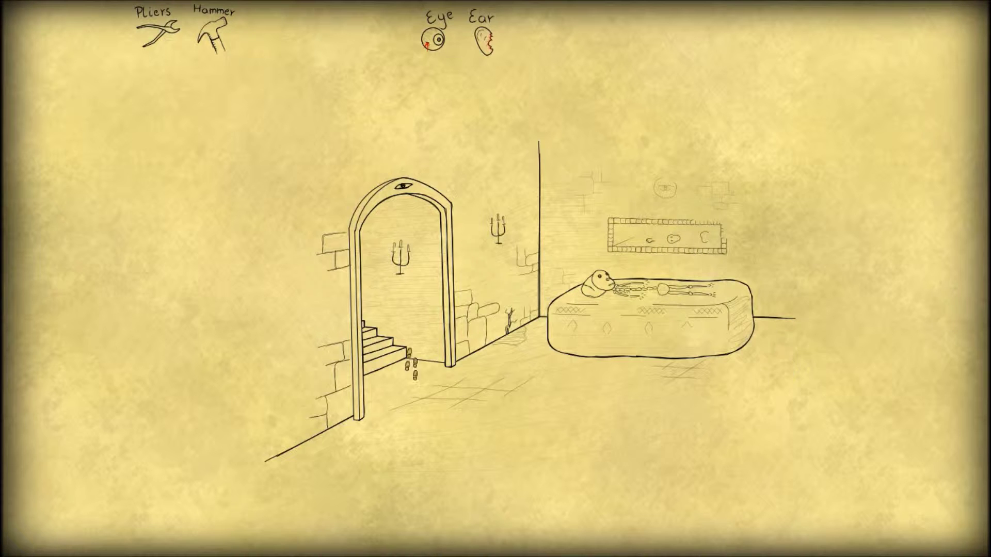
left_click(409, 357)
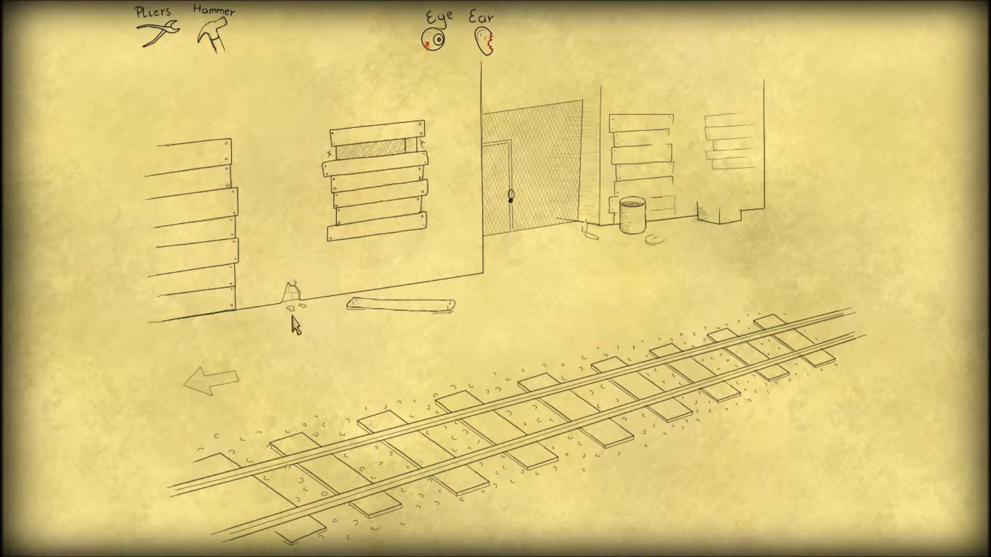
Walk from the railway tracks through the graveyard to the bicycle street.
left_click(276, 325)
left_click(363, 396)
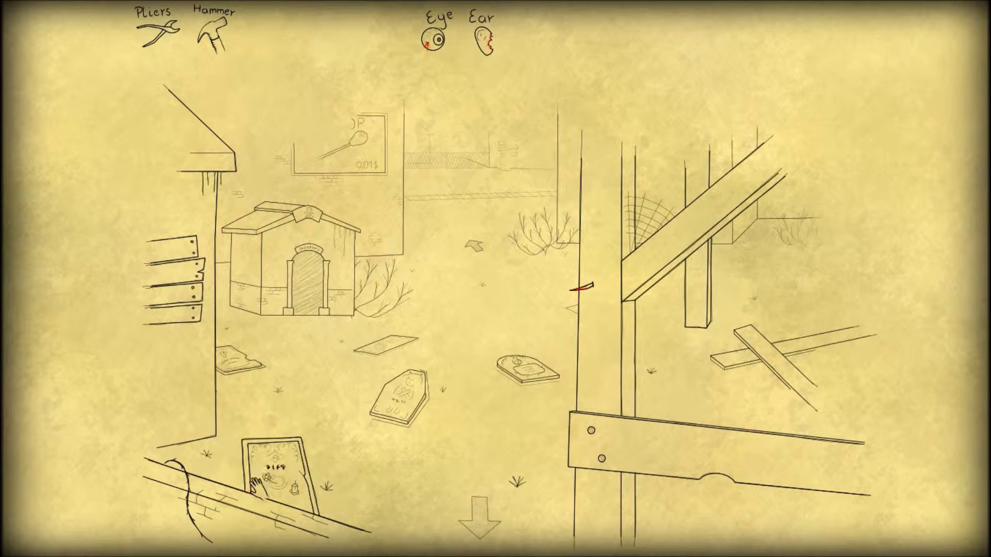
left_click(461, 530)
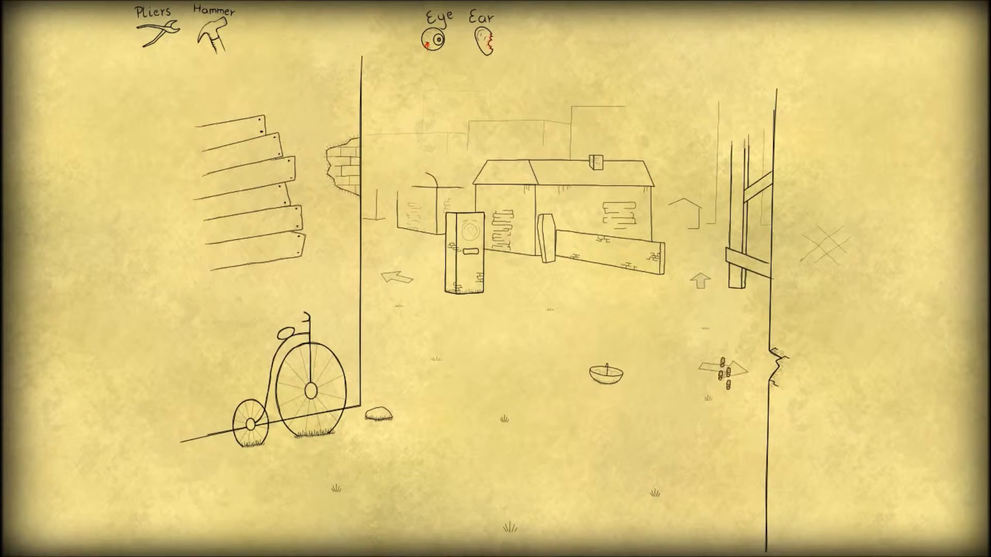
Read the Tooth Fairy poster at the well courtyard, then return to the street.
left_click(724, 371)
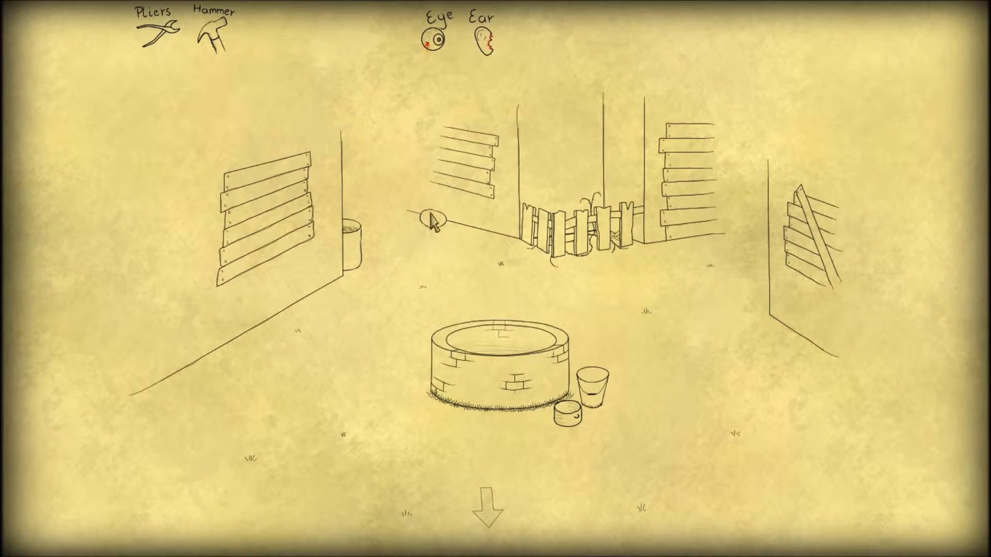
left_click(358, 224)
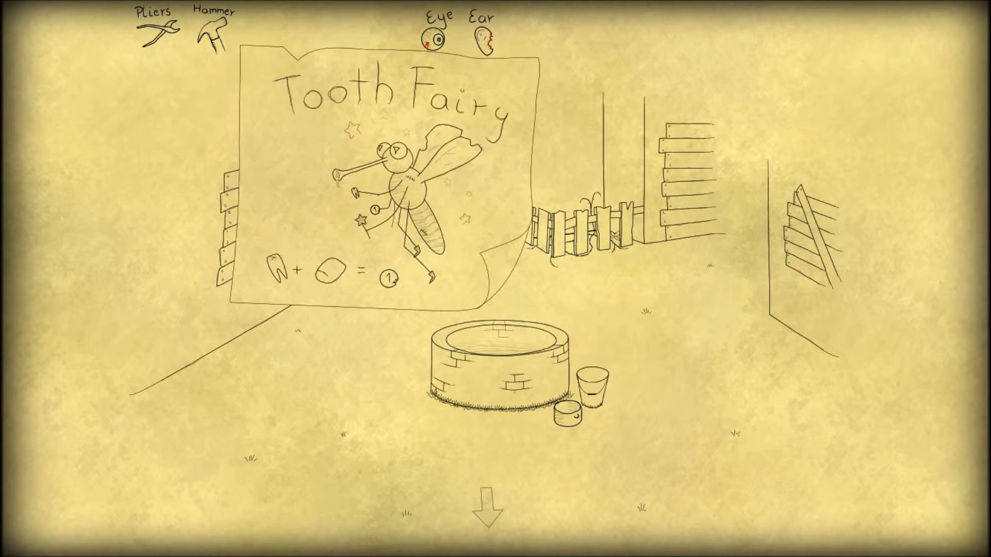
left_click(346, 225)
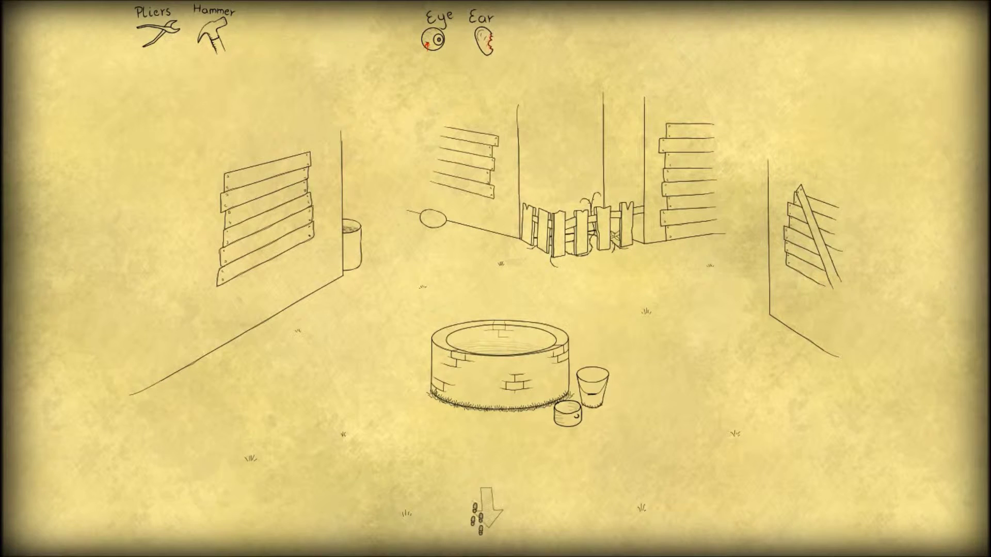
left_click(476, 515)
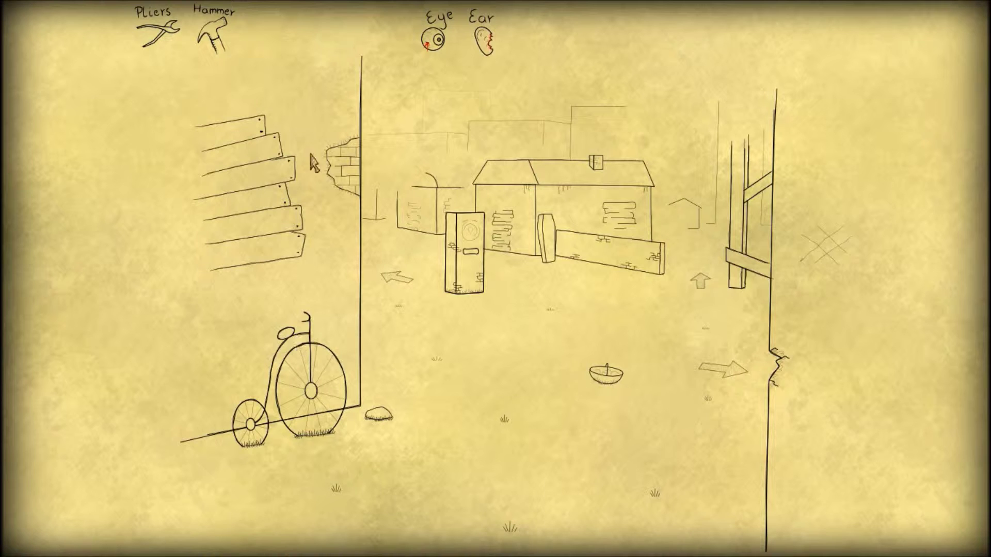
Visit the octopus doorway from the coffin courtyard, then view the mummy's coffin in the graveyard.
left_click(402, 270)
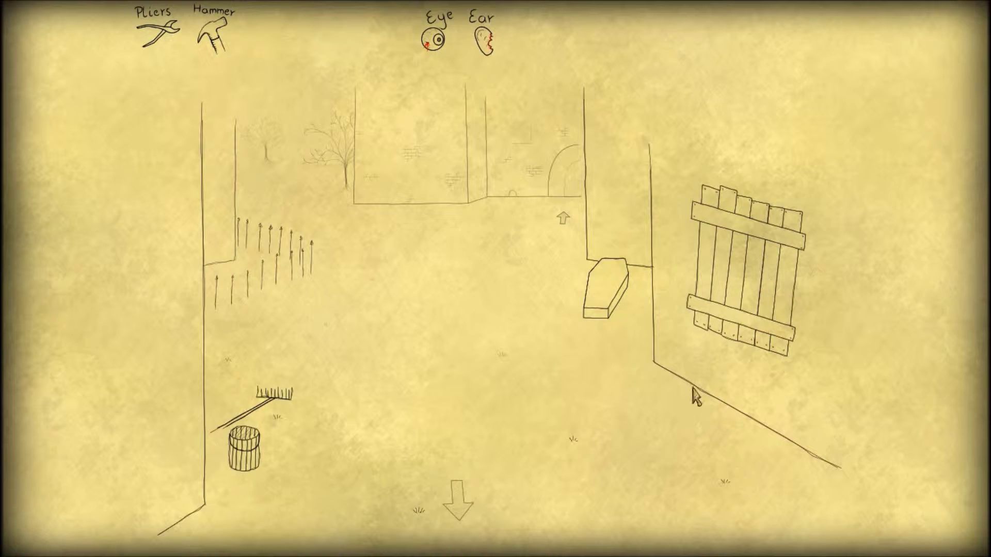
left_click(586, 325)
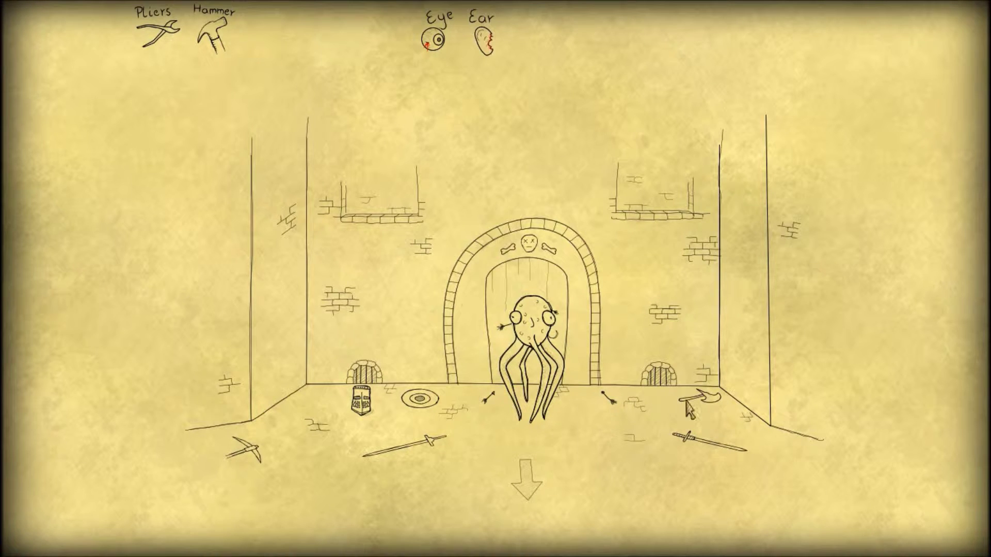
left_click(522, 474)
left_click(480, 496)
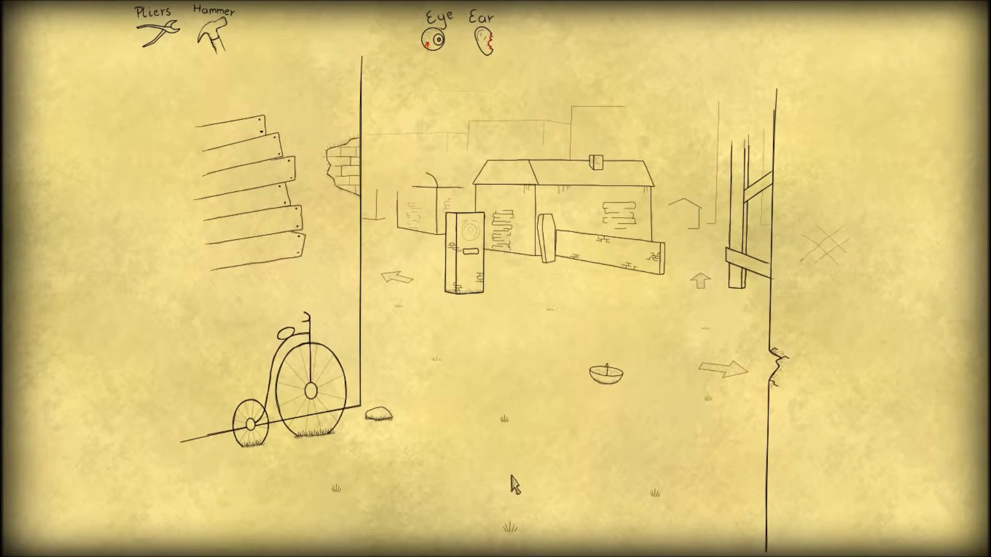
left_click(694, 280)
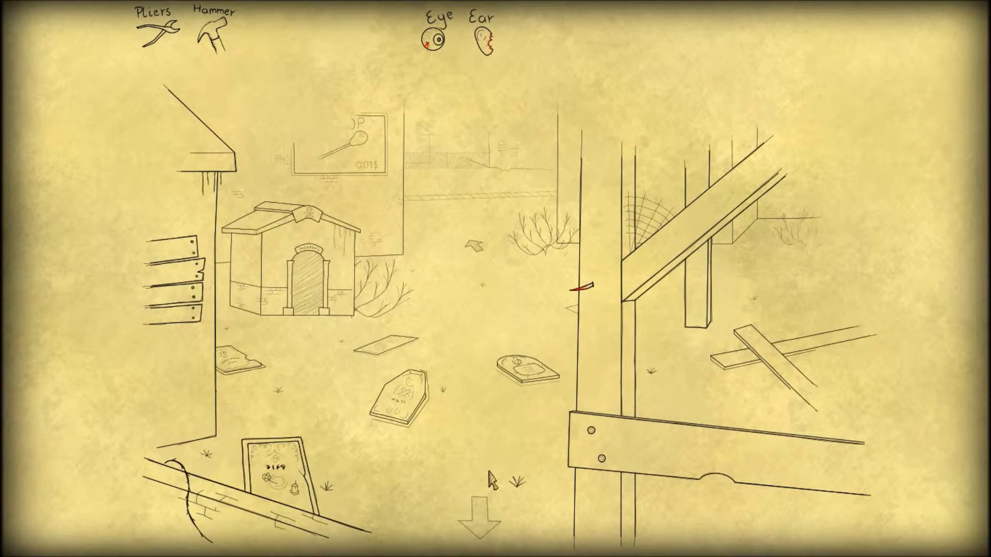
left_click(406, 394)
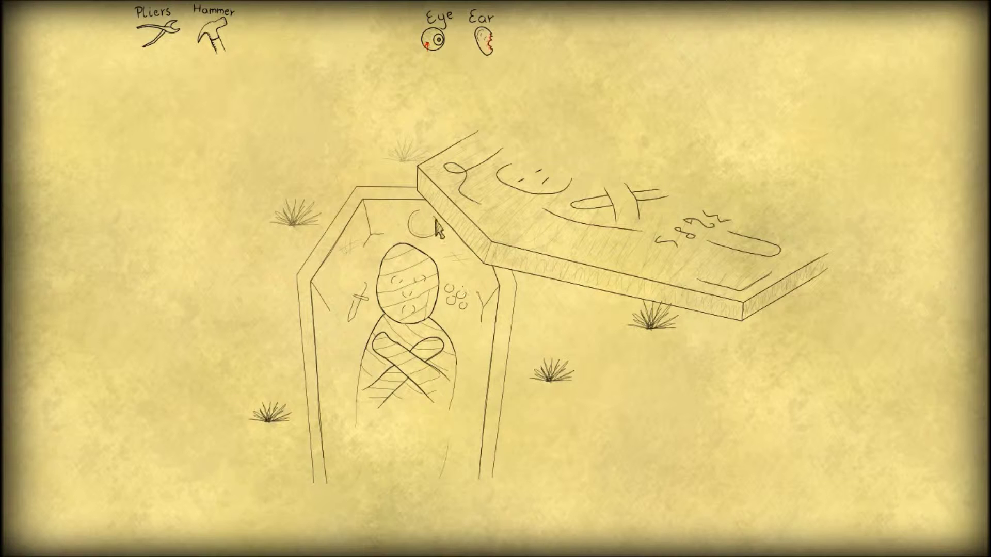
Examine the spiral shell in the open grave and return to the graveyard overview.
left_click(472, 200)
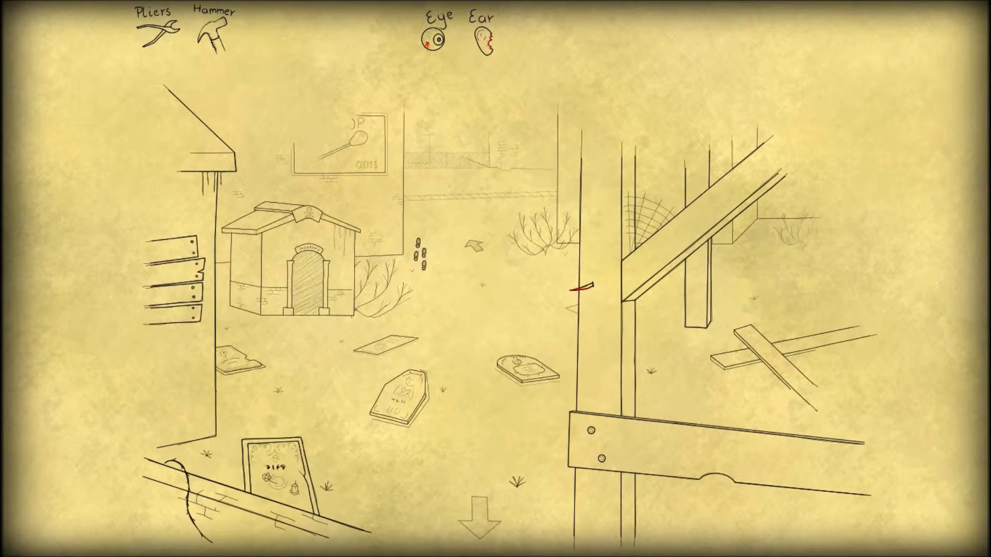
left_click(267, 493)
left_click(392, 379)
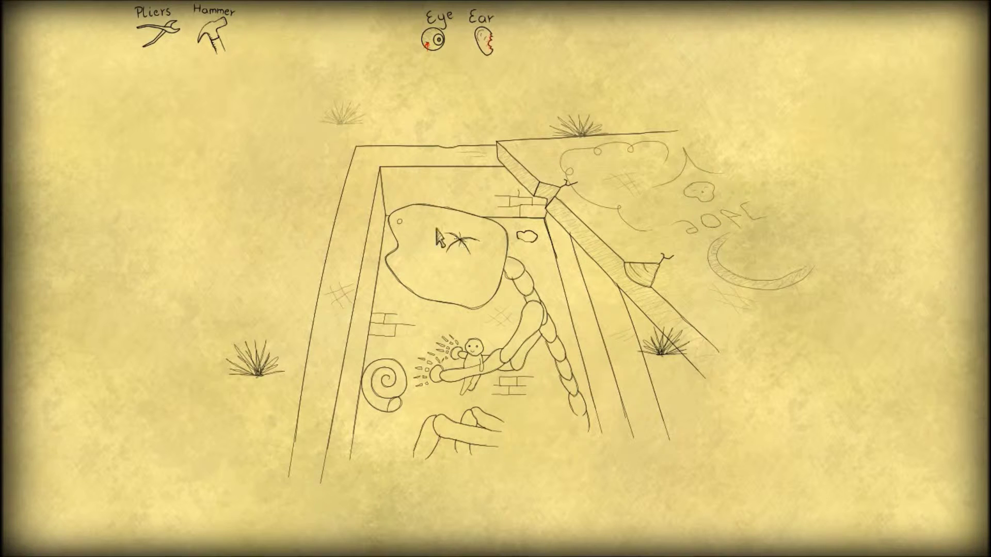
left_click(666, 220)
left_click(581, 288)
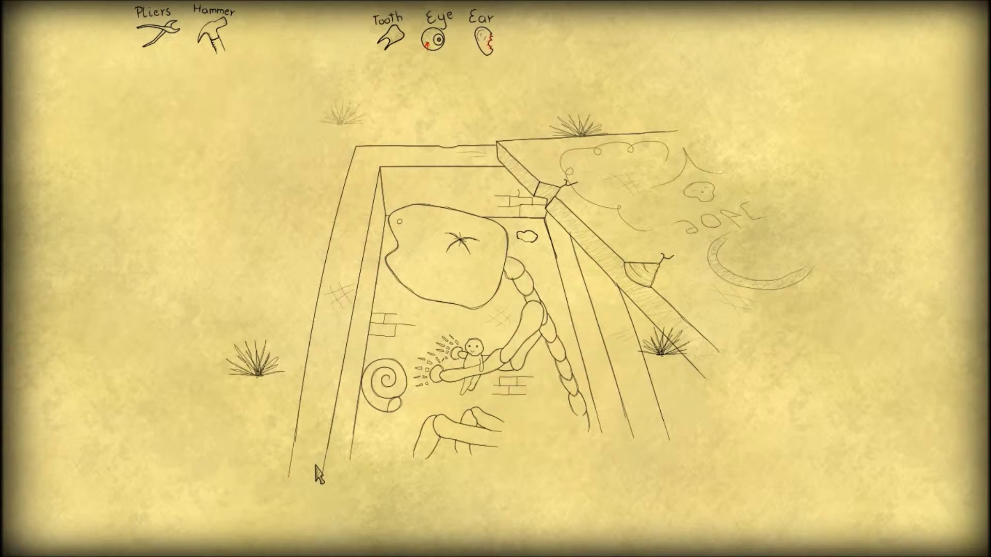
left_click(616, 246)
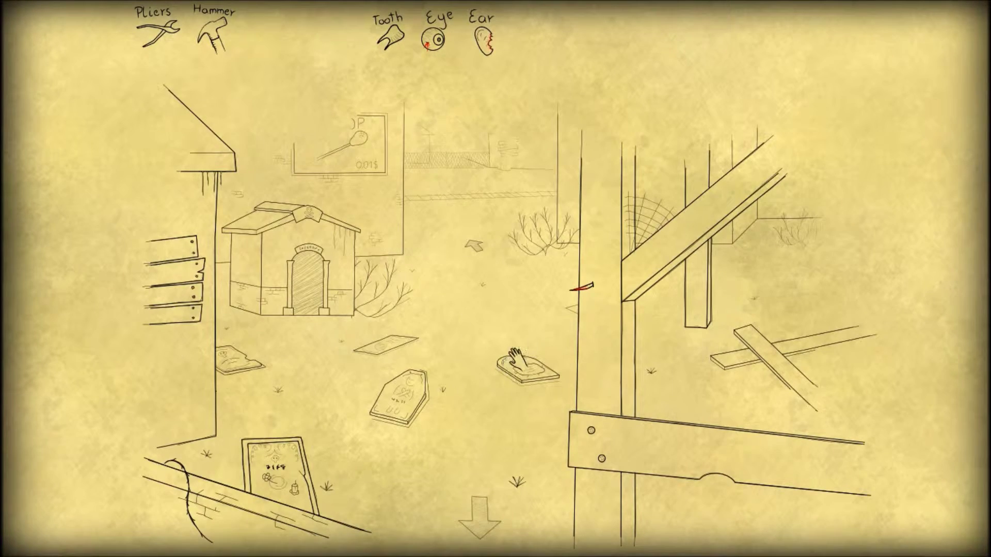
Give the tooth to the skeleton's skull in the crypt.
left_click(381, 306)
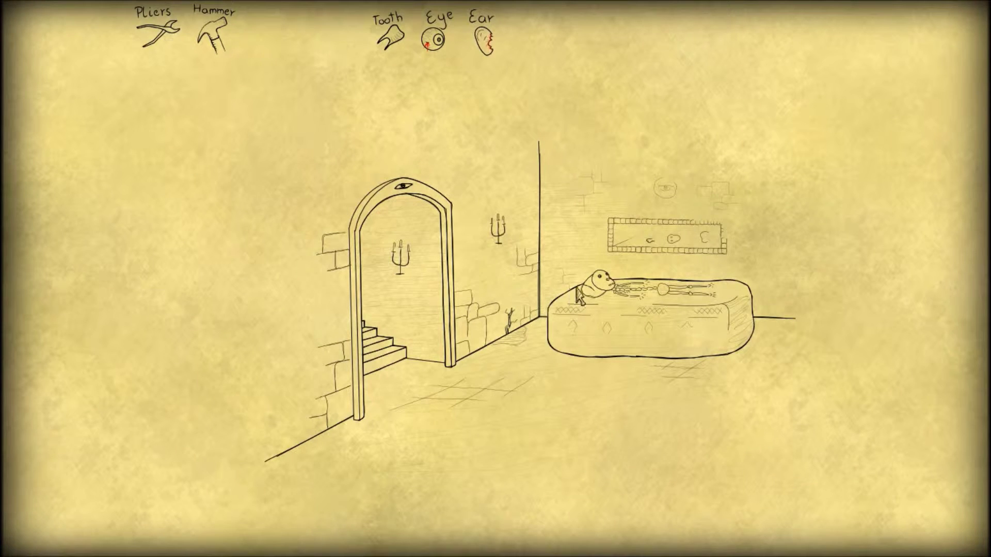
left_click(596, 287)
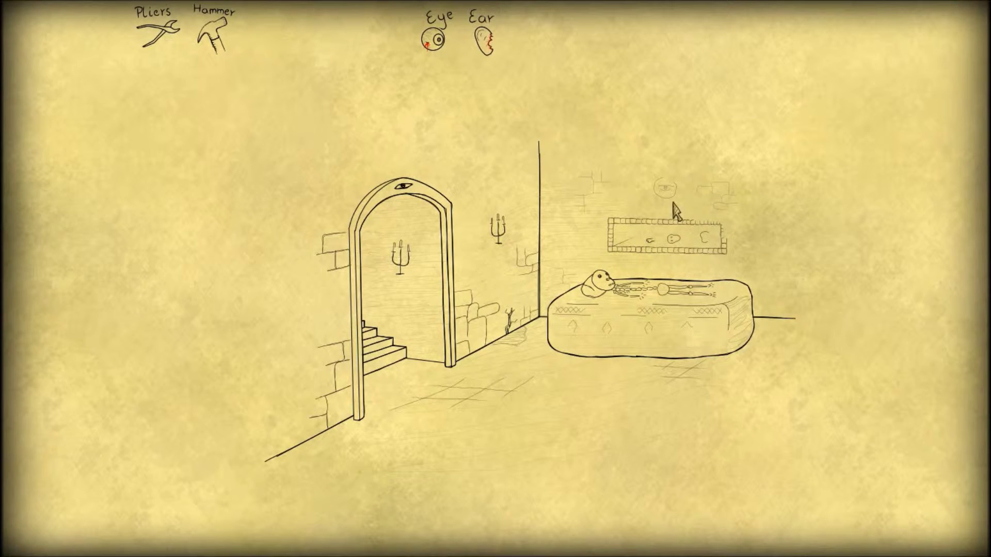
left_click(398, 282)
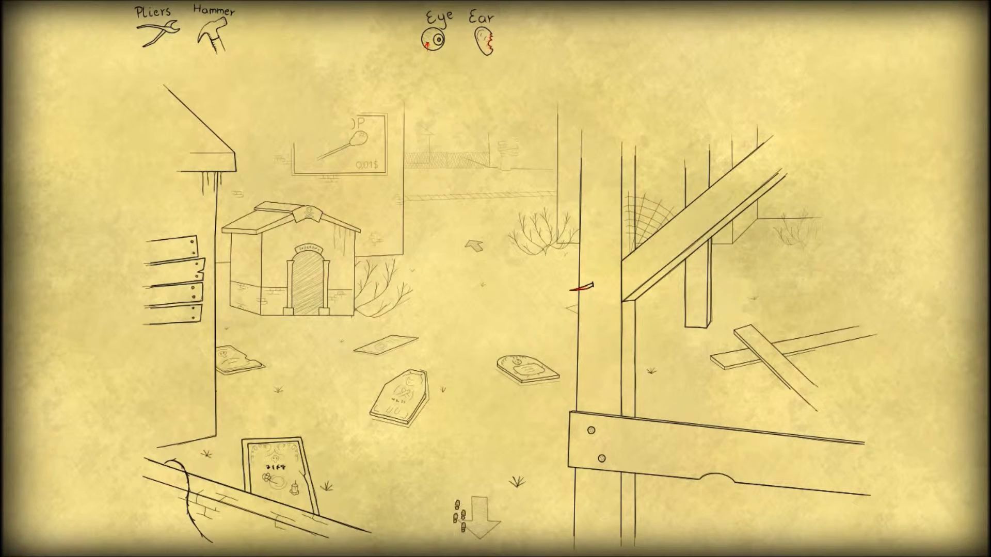
Go back into the crypt and take the coin's money bag from the slab.
left_click(464, 523)
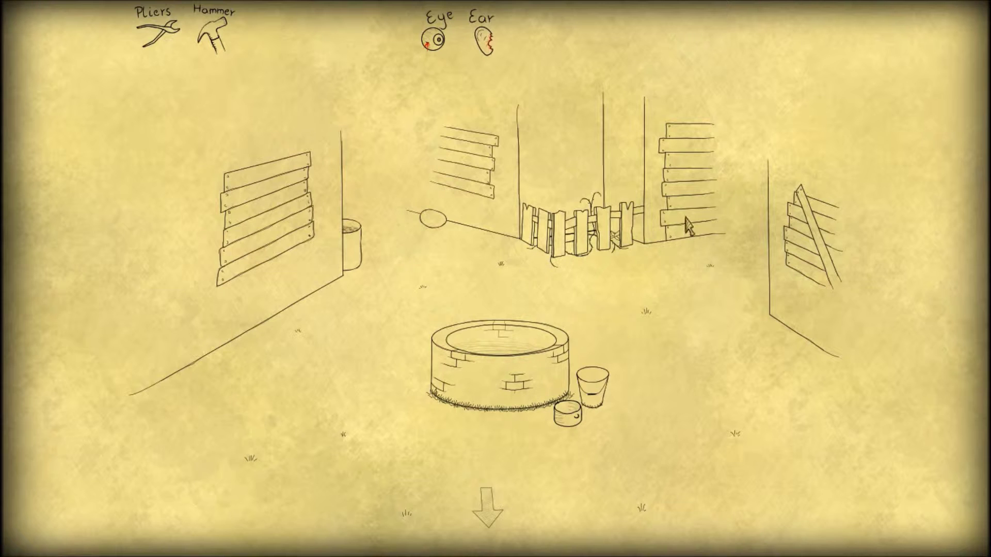
left_click(440, 454)
left_click(699, 280)
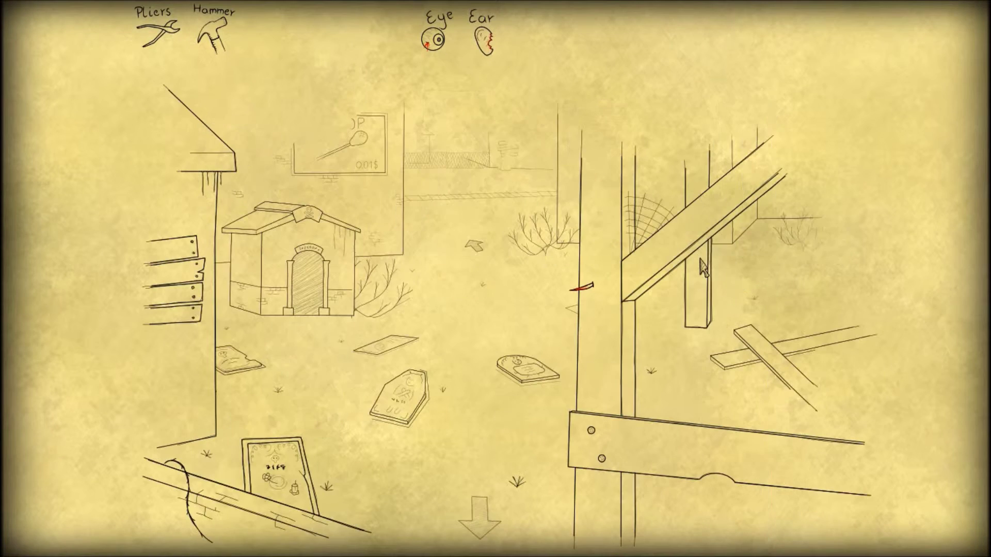
left_click(300, 304)
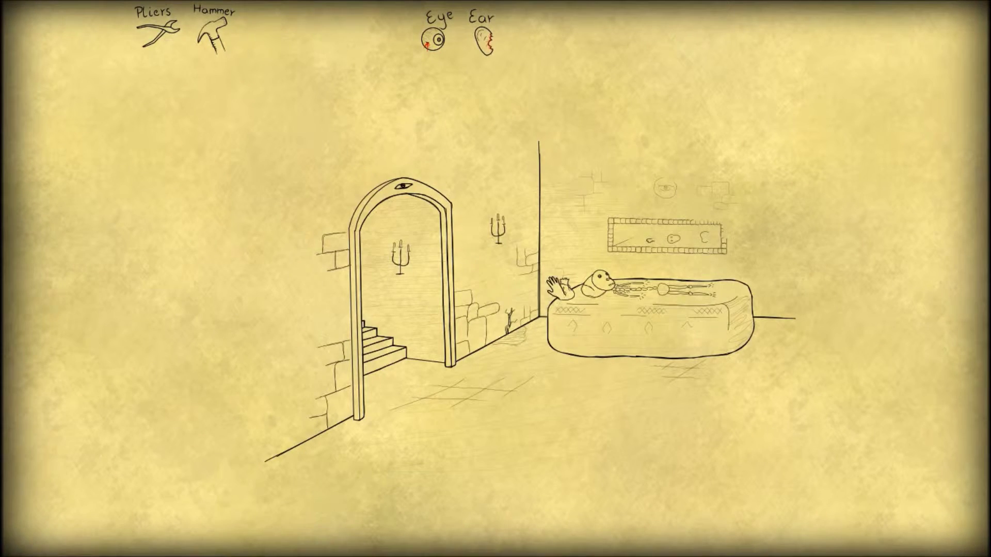
left_click(563, 287)
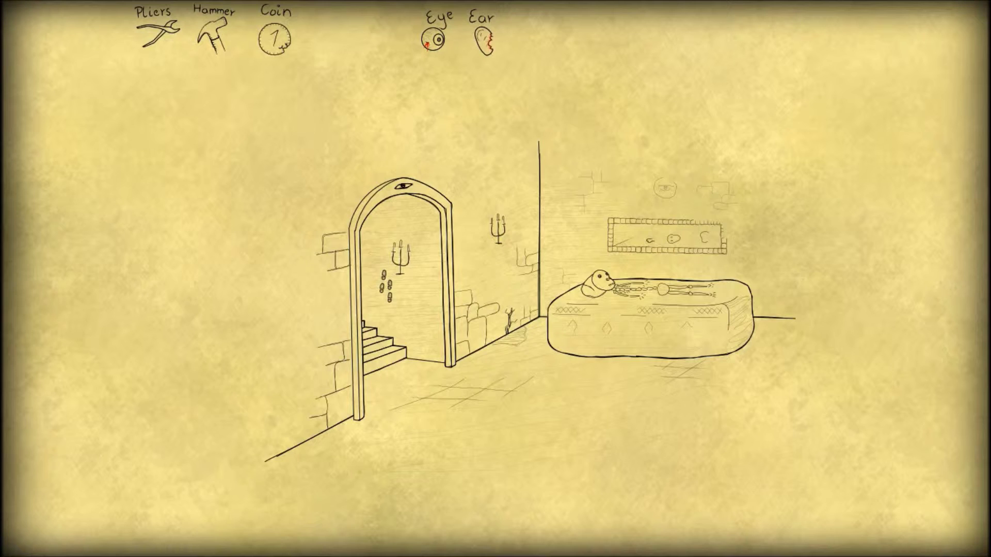
left_click(387, 284)
Close the CYCLOPS machine view, go to the well courtyard and drop the coin in the well.
left_click(493, 503)
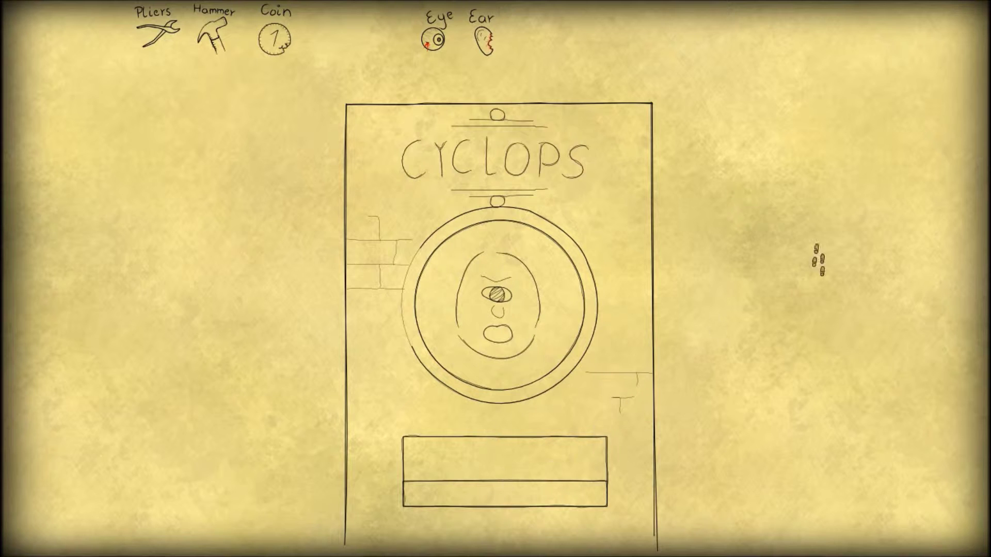
left_click(817, 254)
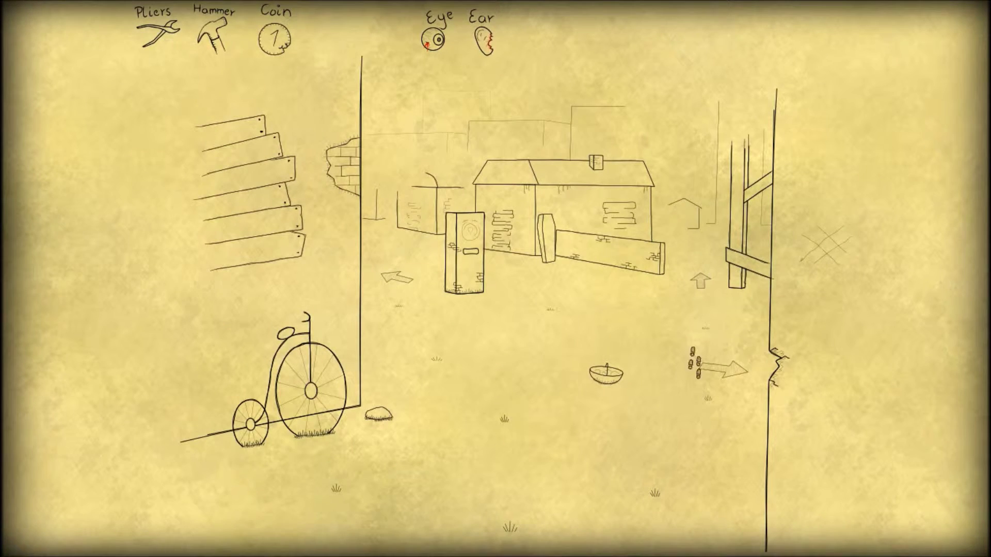
left_click(704, 367)
left_click(520, 353)
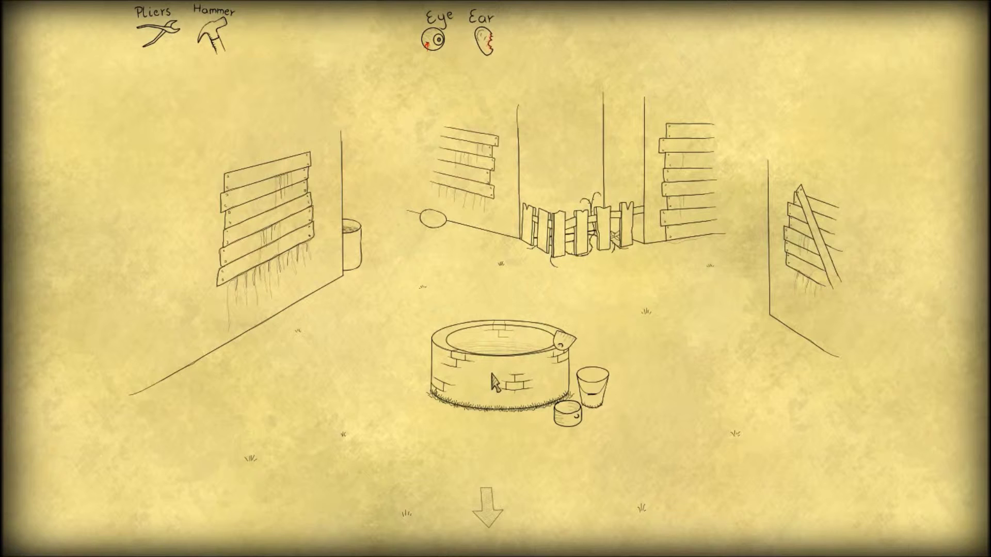
Take the mask from the well rim, then look inside the mummy's coffin.
left_click(564, 341)
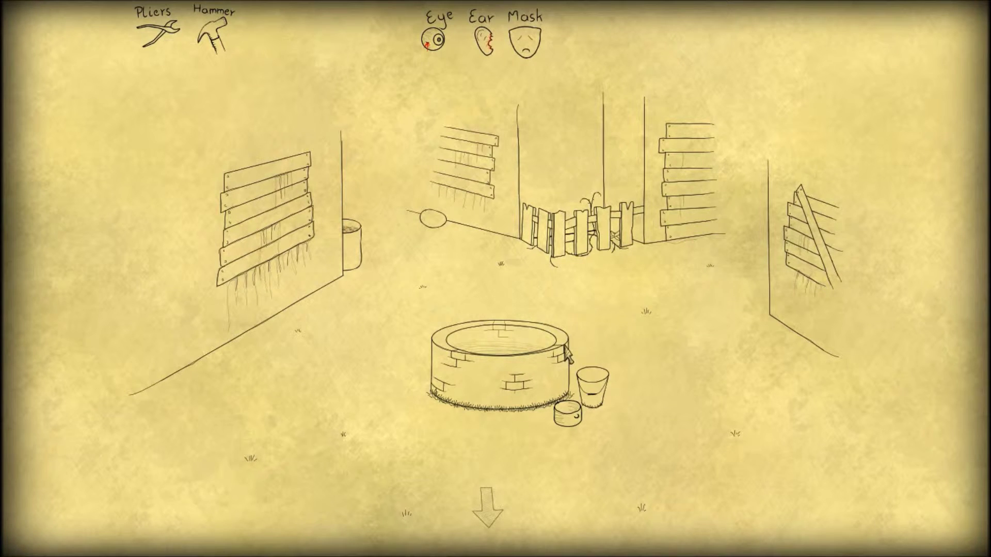
left_click(489, 476)
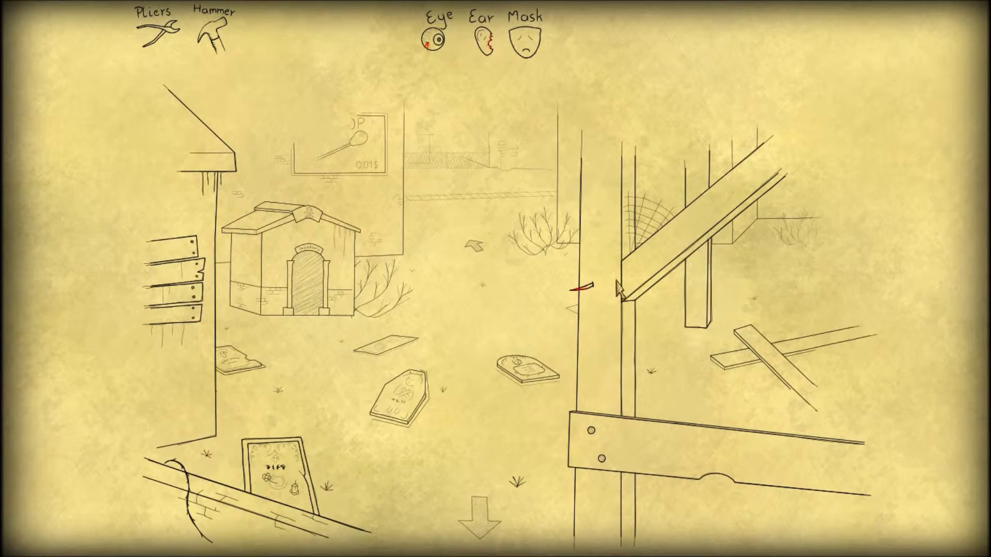
left_click(383, 391)
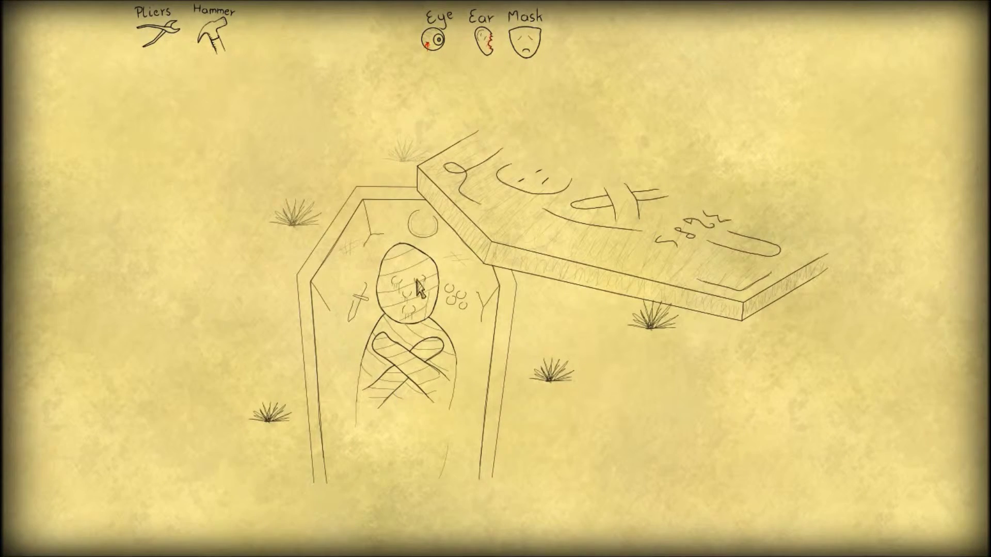
left_click(678, 241)
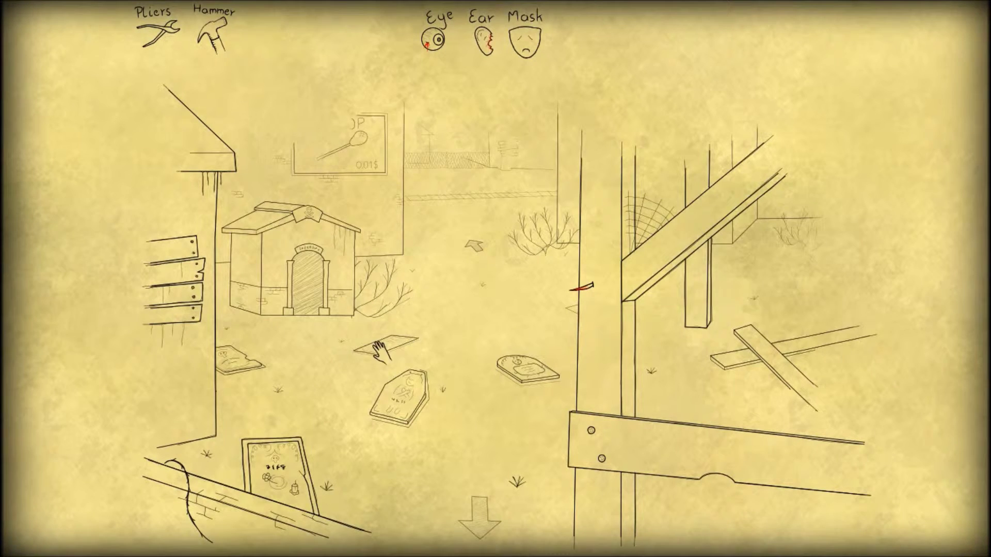
Visit the masked-doll grave and the crypt, then go through the alley to the skull-door room.
left_click(383, 341)
left_click(308, 267)
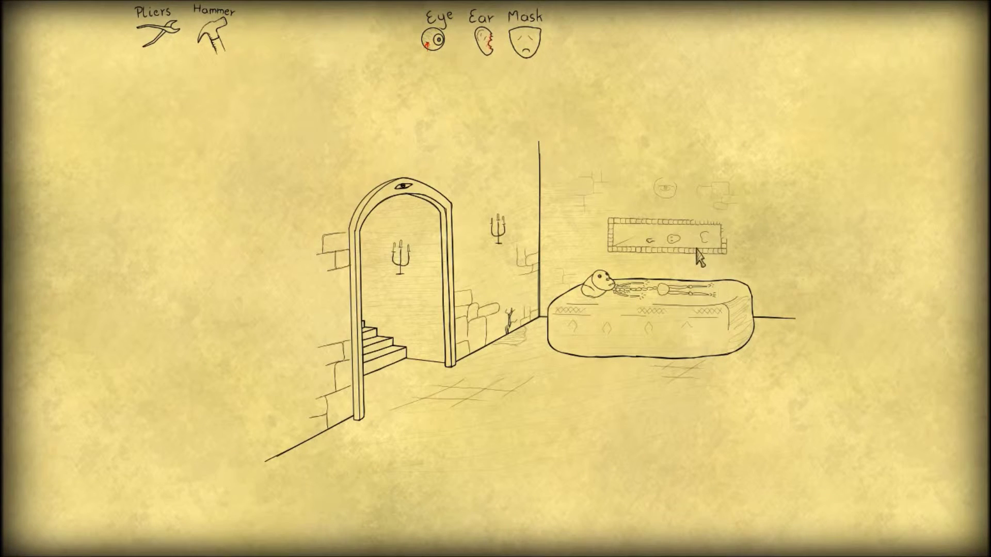
left_click(395, 317)
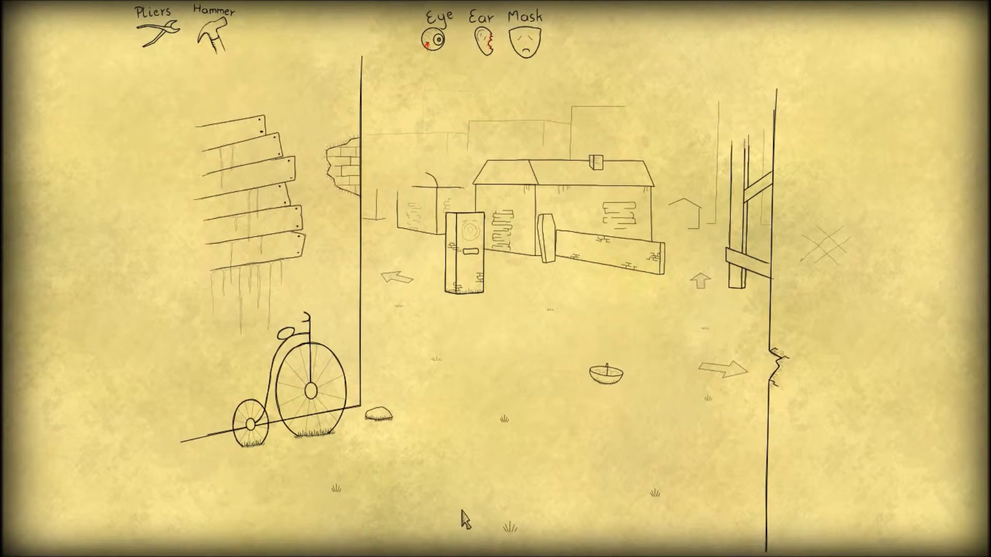
left_click(396, 290)
left_click(536, 232)
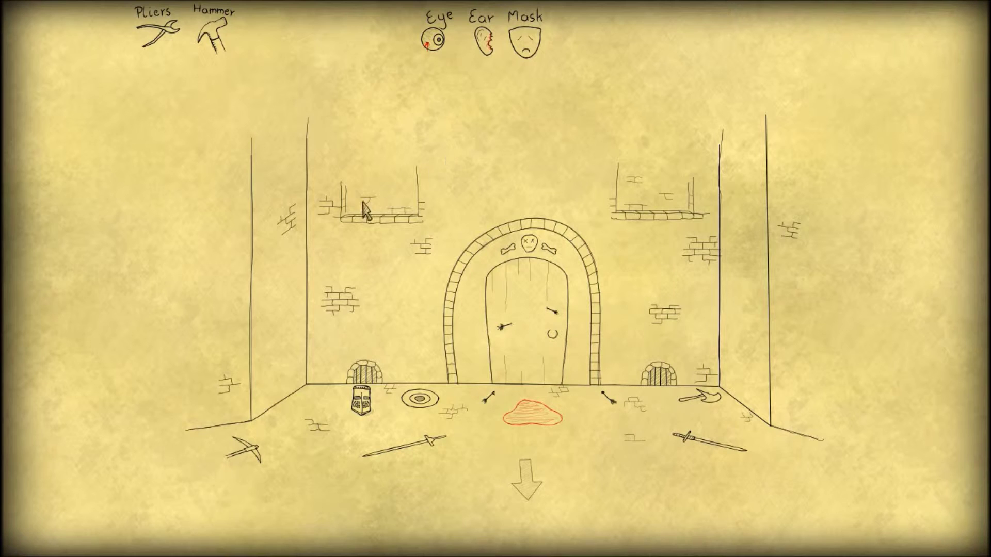
Walk back to the well courtyard and reread the Tooth Fairy poster.
left_click(526, 476)
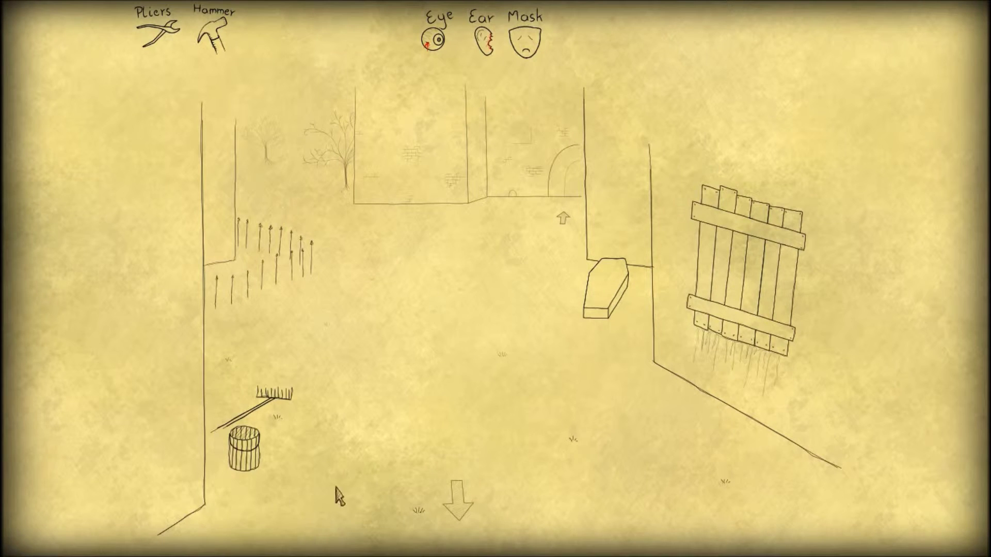
left_click(416, 500)
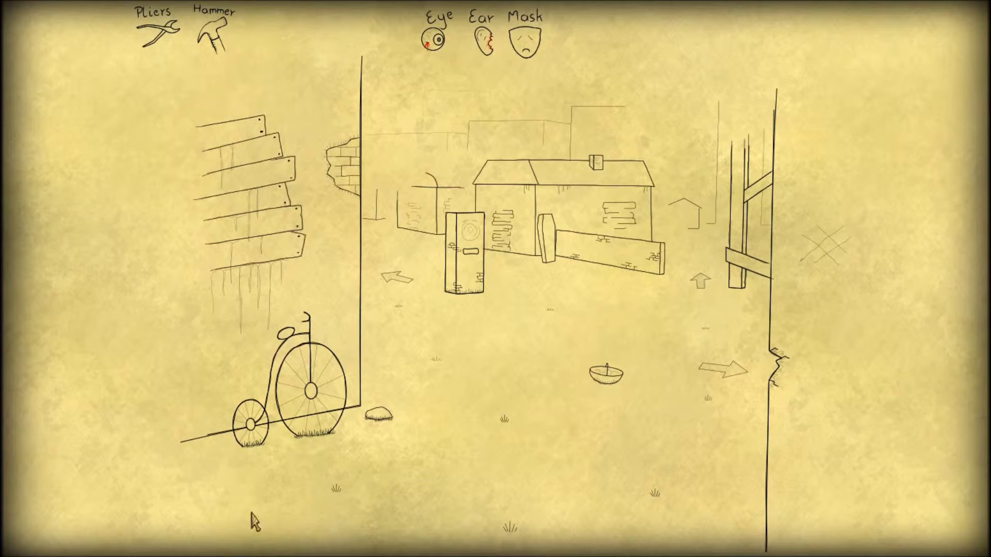
left_click(745, 362)
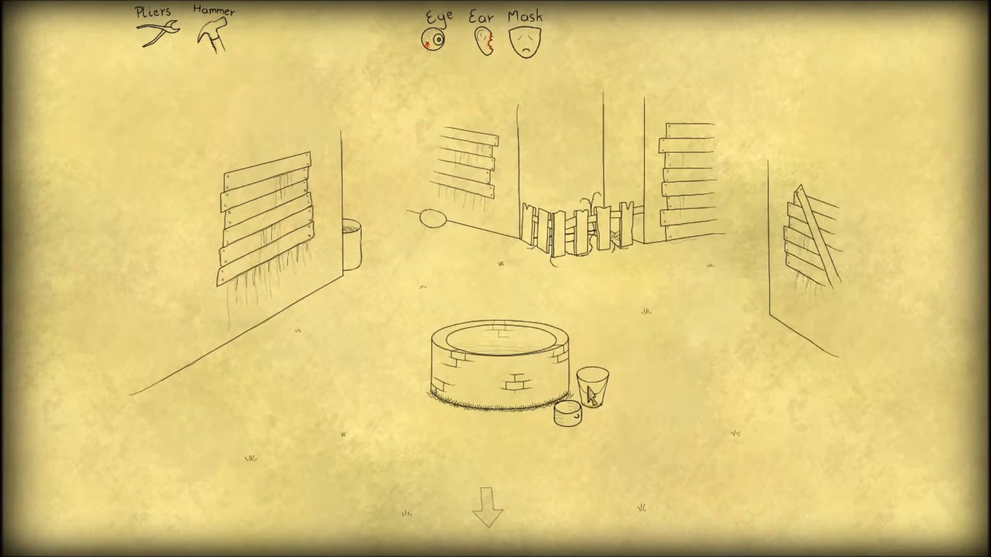
left_click(348, 232)
left_click(422, 239)
left_click(495, 488)
Check the padlock on the boarded door by the tracks, then open the mummy's grave.
left_click(674, 270)
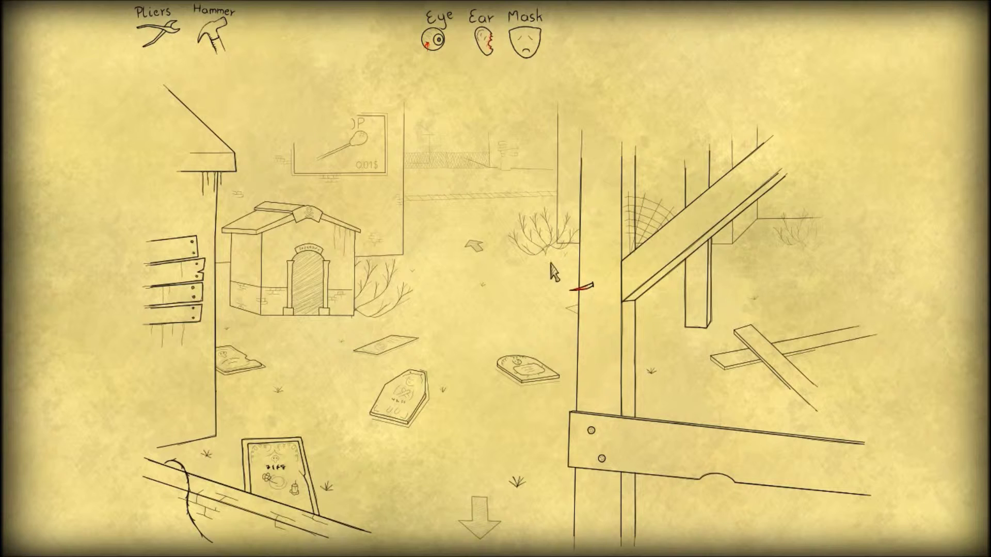
left_click(495, 252)
left_click(727, 356)
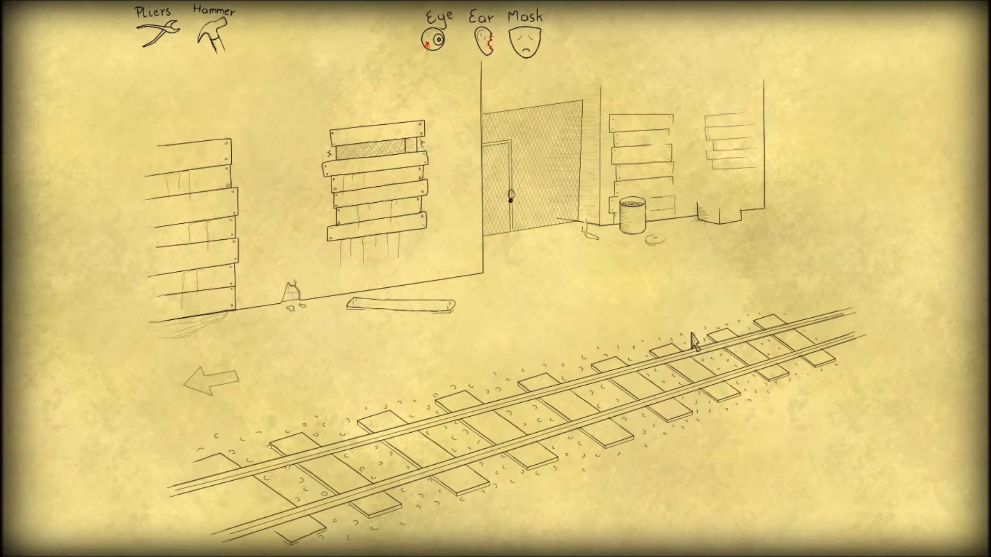
left_click(513, 200)
left_click(484, 208)
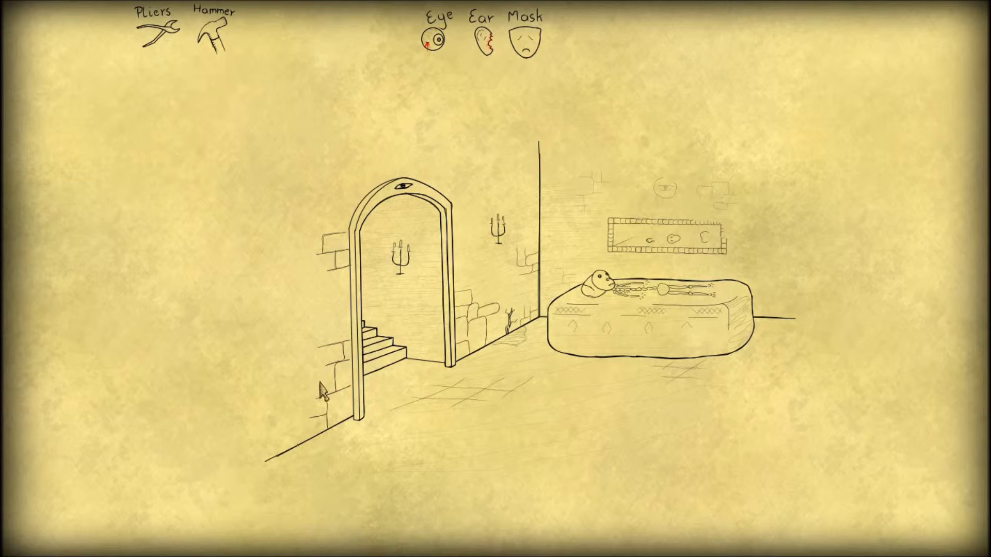
left_click(384, 310)
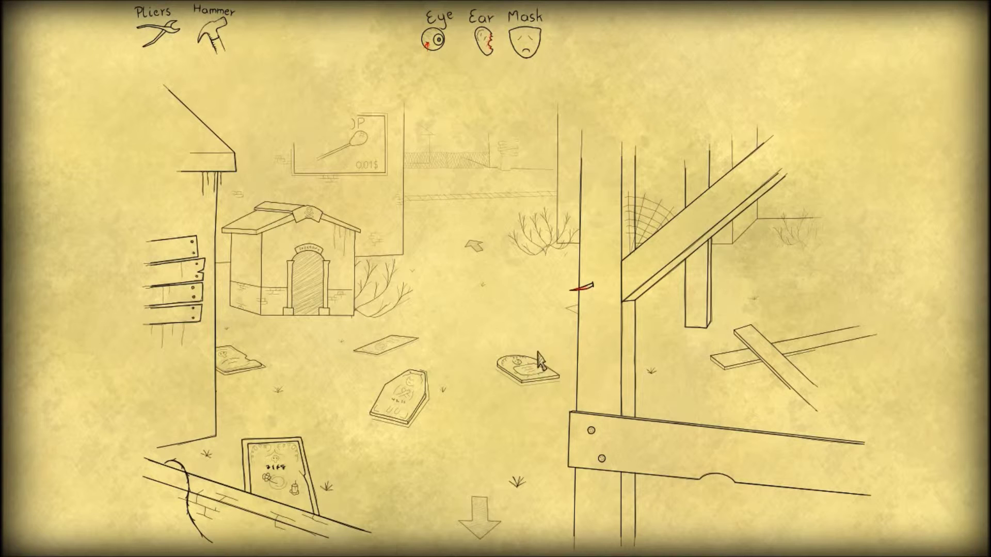
left_click(388, 343)
left_click(394, 396)
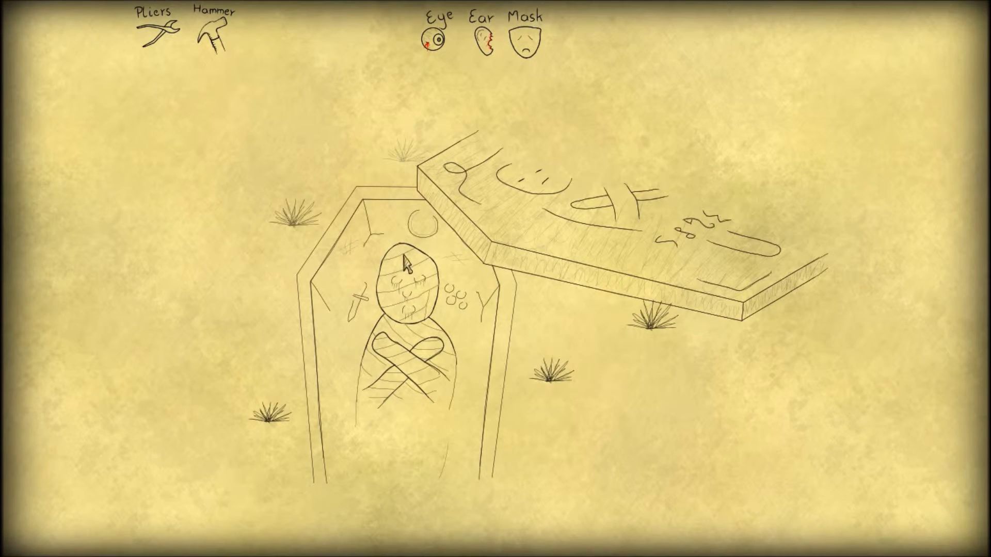
Check the doll grave, hand the tooth to the crypt skeleton's skull, and exit.
left_click(551, 252)
left_click(294, 448)
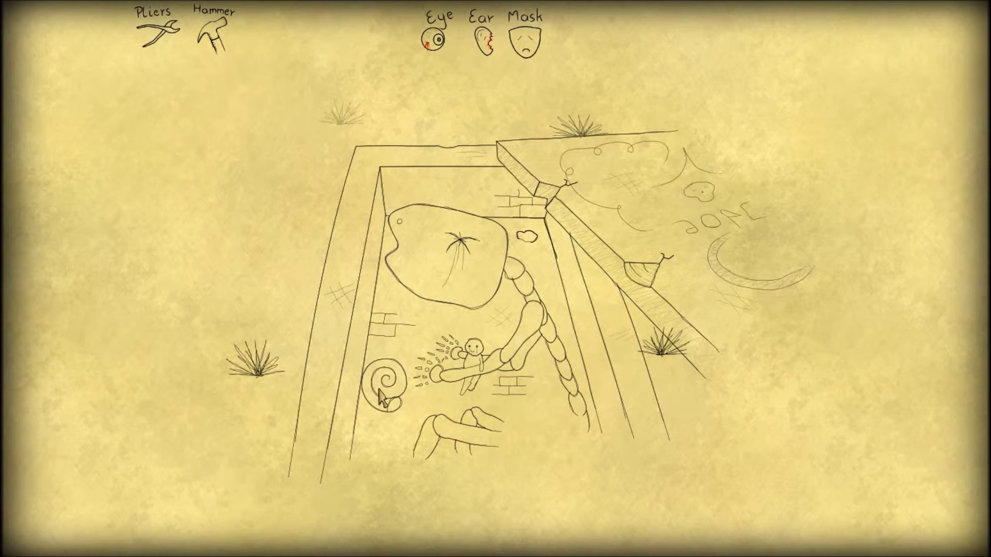
left_click(602, 216)
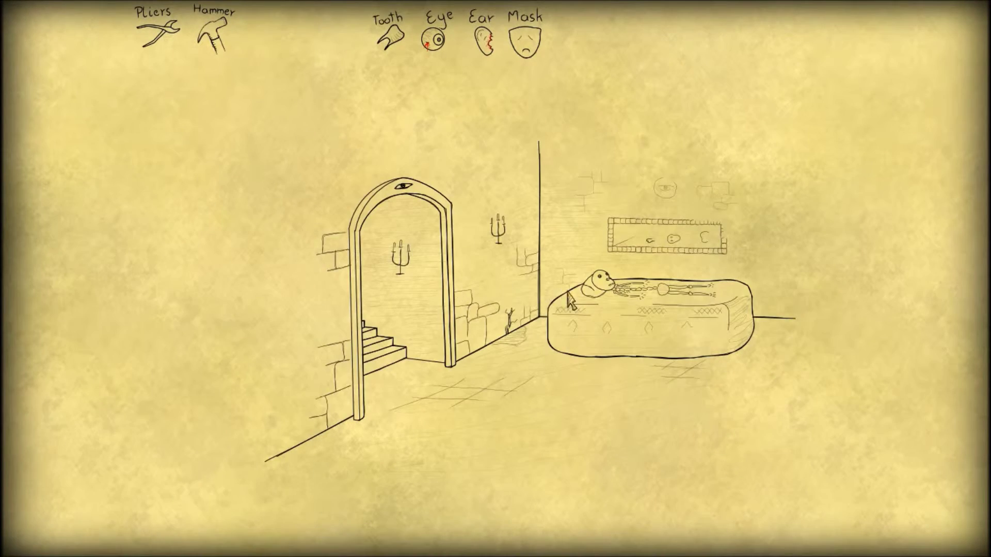
left_click(584, 294)
left_click(416, 281)
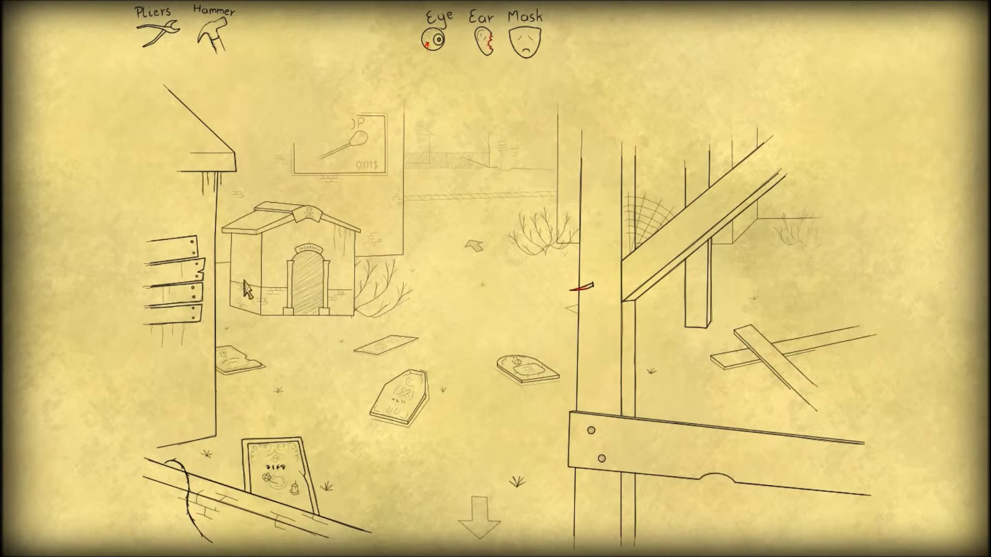
Take the coin from the money bag beside the crypt skeleton.
left_click(299, 277)
left_click(624, 295)
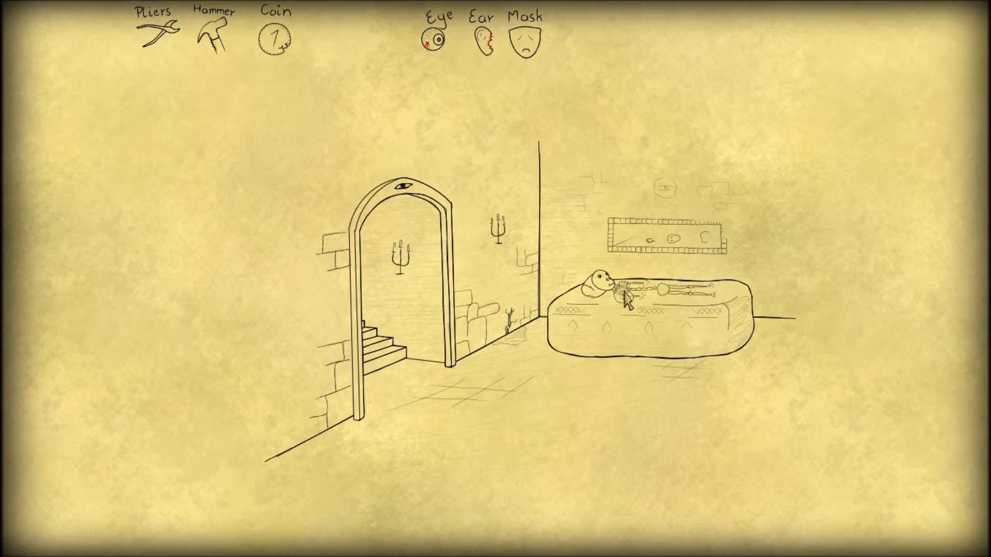
left_click(390, 306)
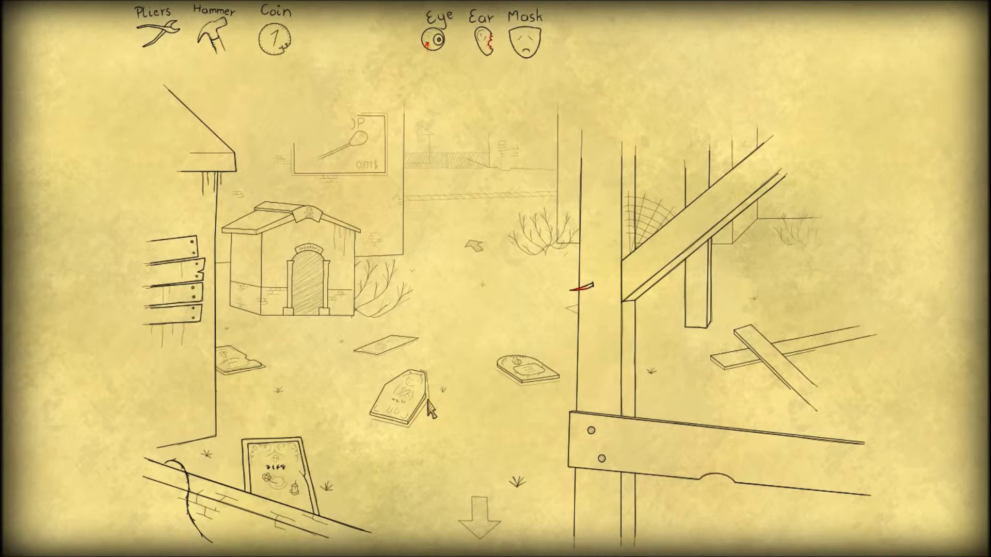
Walk past the bicycle street to the well courtyard and read the Tooth Fairy poster.
left_click(477, 495)
left_click(688, 391)
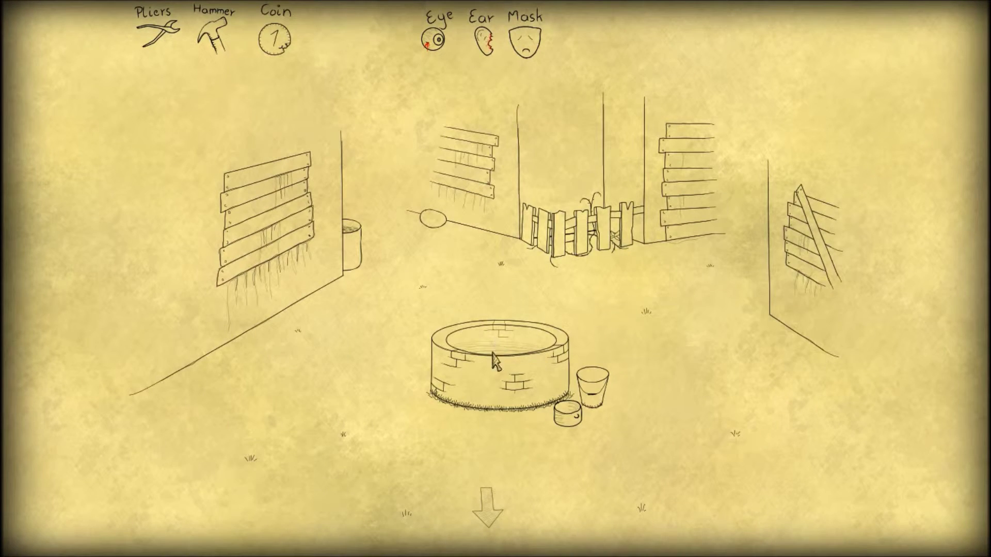
left_click(346, 234)
left_click(346, 231)
Go through the alley to the arched dungeon door and hang the mask on its skull.
left_click(370, 278)
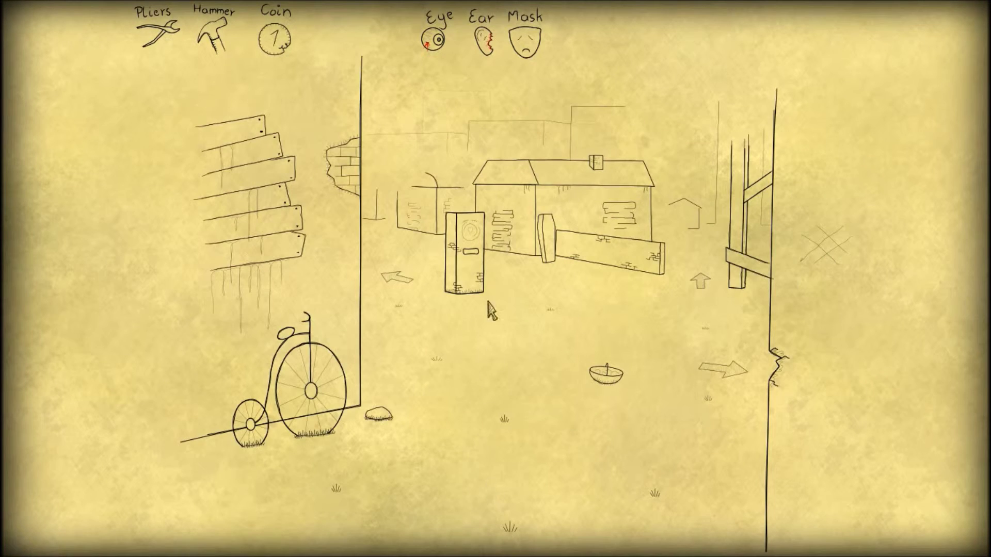
left_click(399, 277)
left_click(495, 255)
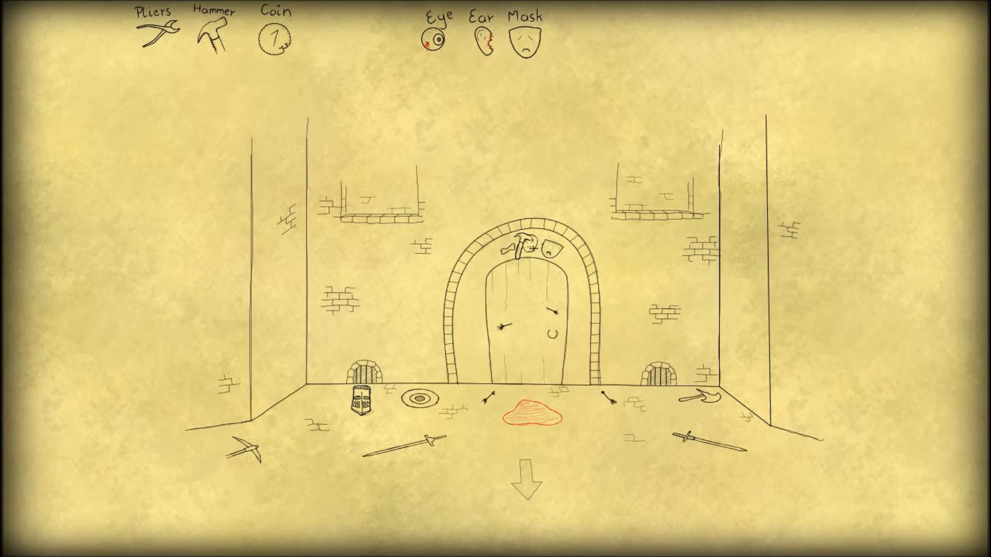
left_click(527, 245)
Enter the piggy-bank room, read the Tooth Fairy and Ear Fairy desk notes, then leave.
left_click(530, 290)
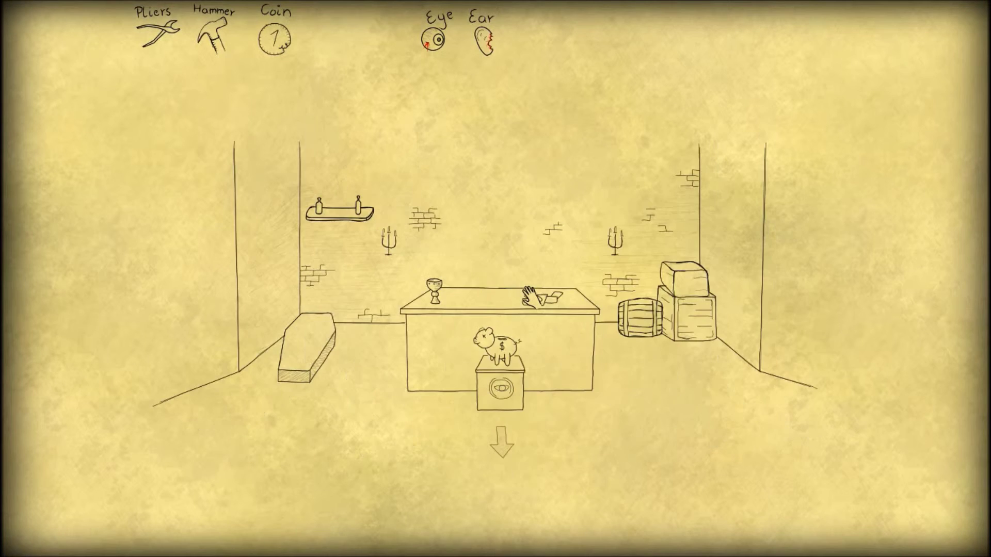
left_click(531, 296)
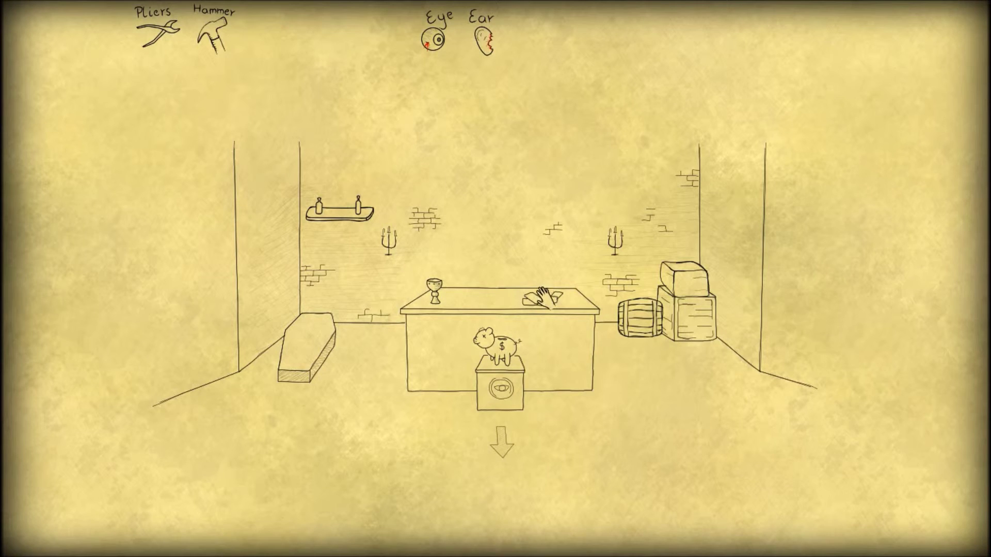
left_click(544, 297)
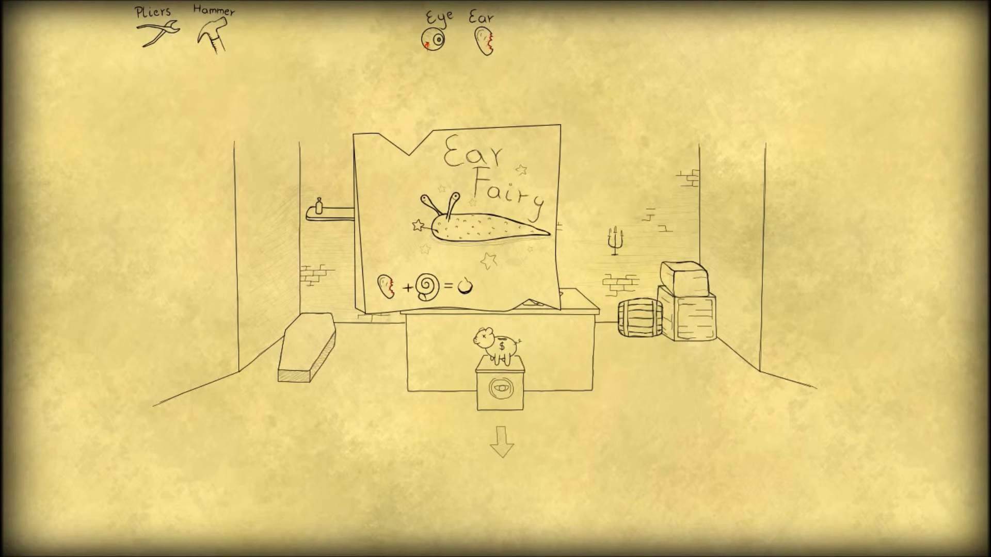
left_click(542, 302)
left_click(501, 442)
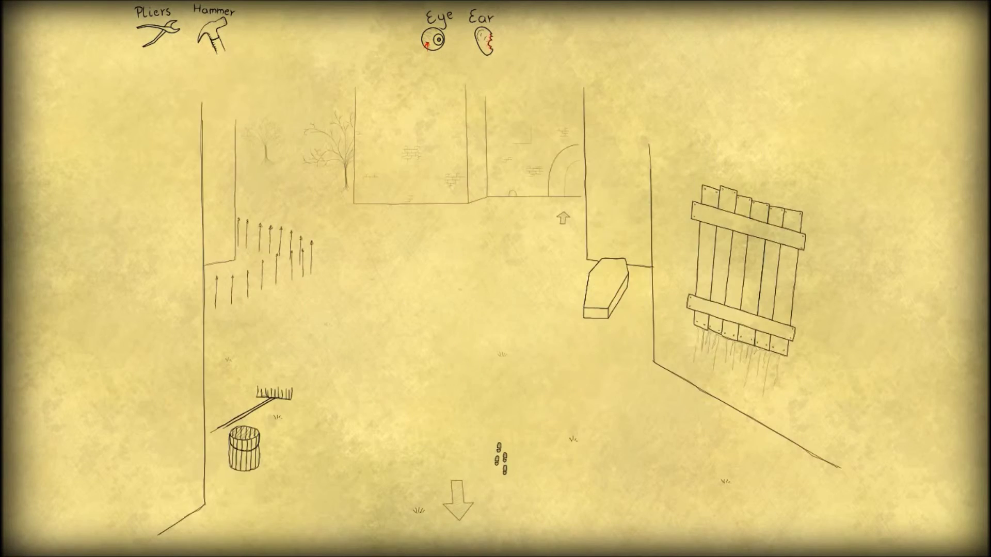
Trade the ear in the open grave pit and pick up the earring beside the spiral.
left_click(697, 280)
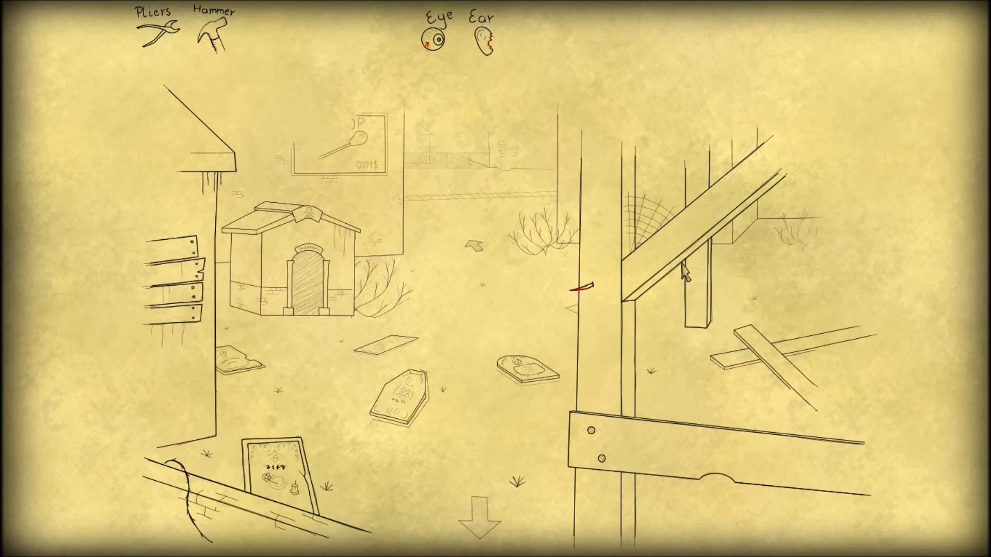
left_click(387, 394)
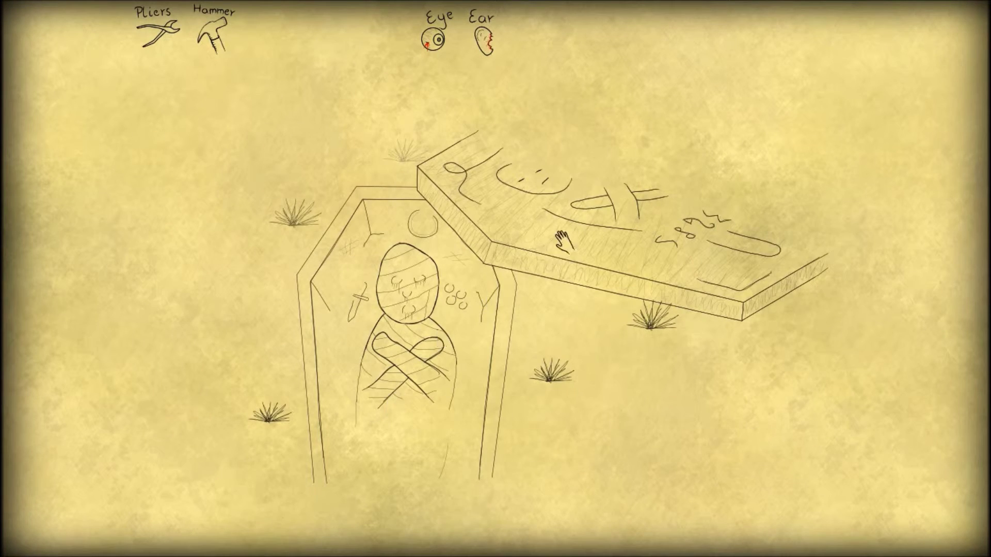
left_click(561, 238)
left_click(272, 452)
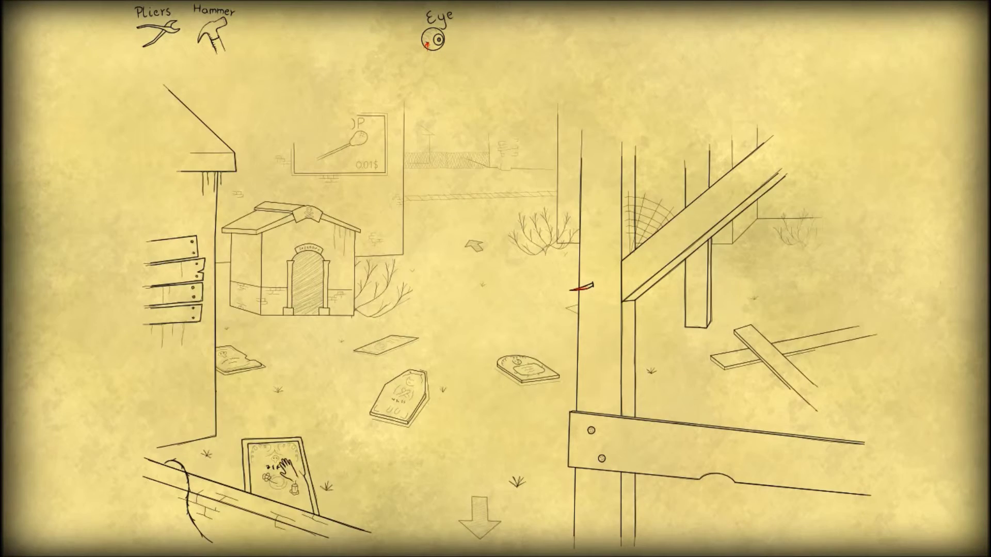
left_click(289, 469)
left_click(405, 417)
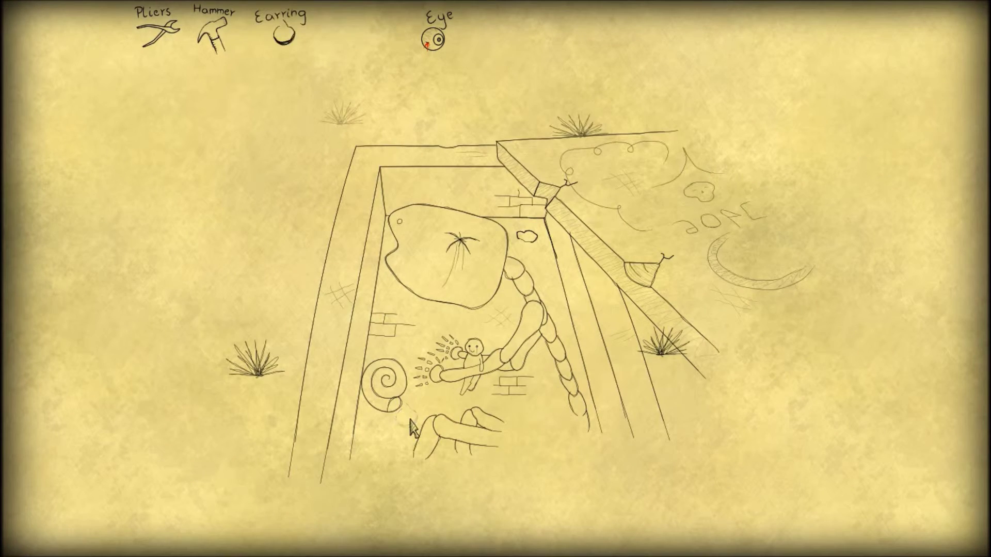
Walk via the bicycle street and coffin courtyard back into the piggy-bank room.
left_click(606, 259)
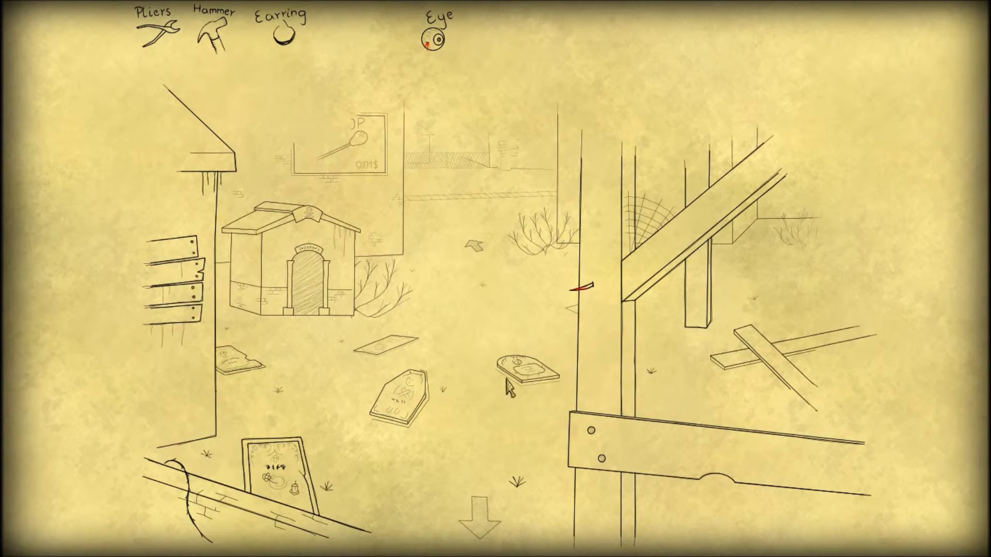
left_click(479, 511)
left_click(427, 290)
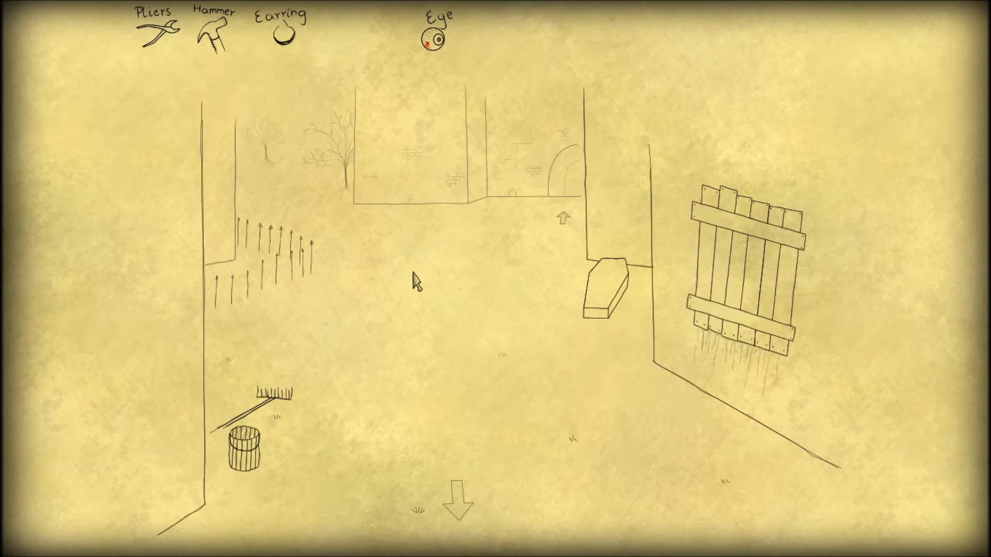
left_click(507, 225)
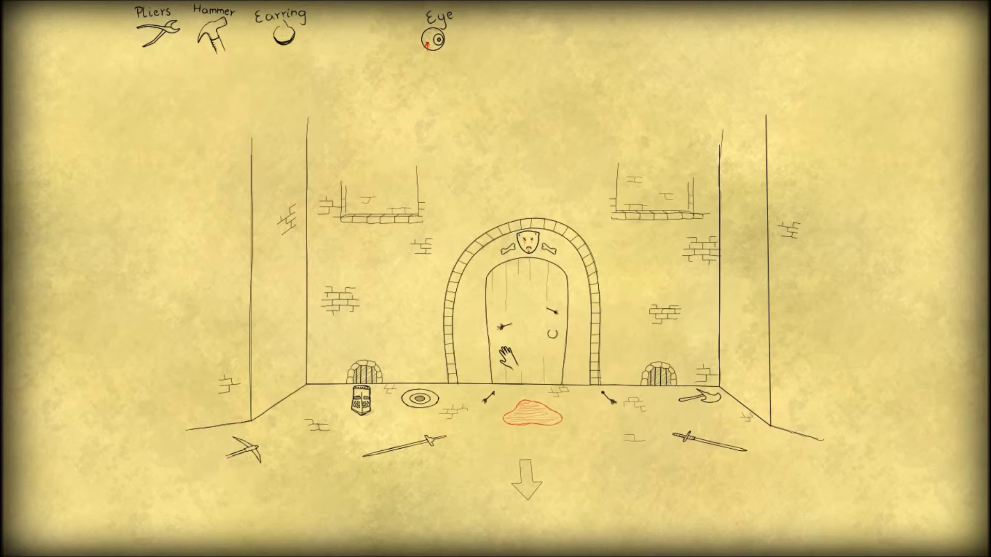
left_click(517, 232)
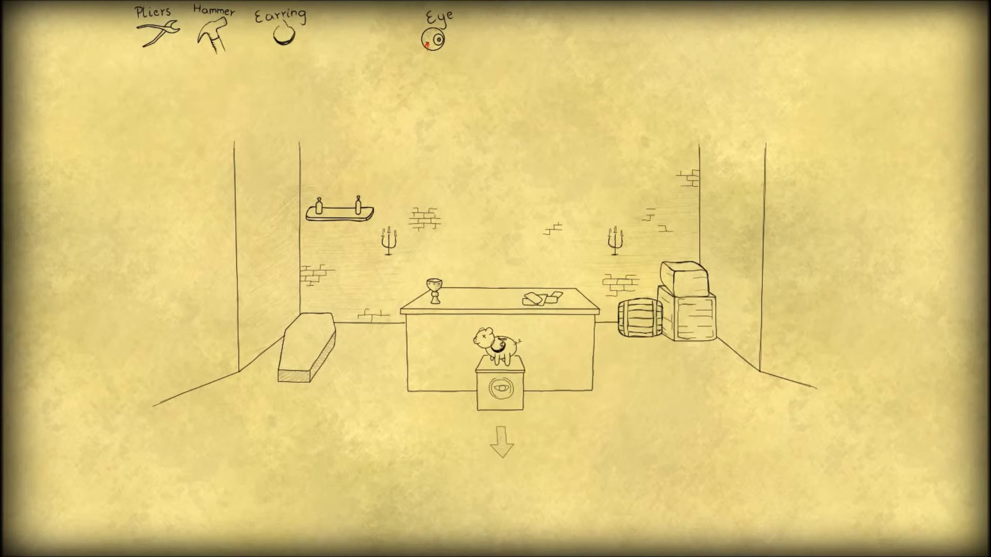
Drop the earring into the piggy bank, read the Eye Fairy note, and walk out to the coffin courtyard.
left_click(496, 349)
left_click(535, 300)
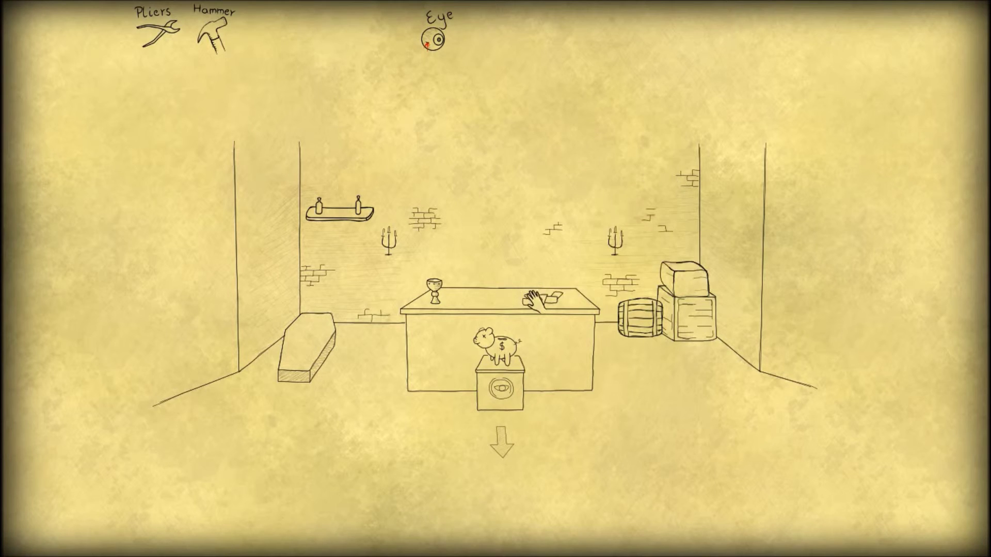
left_click(502, 442)
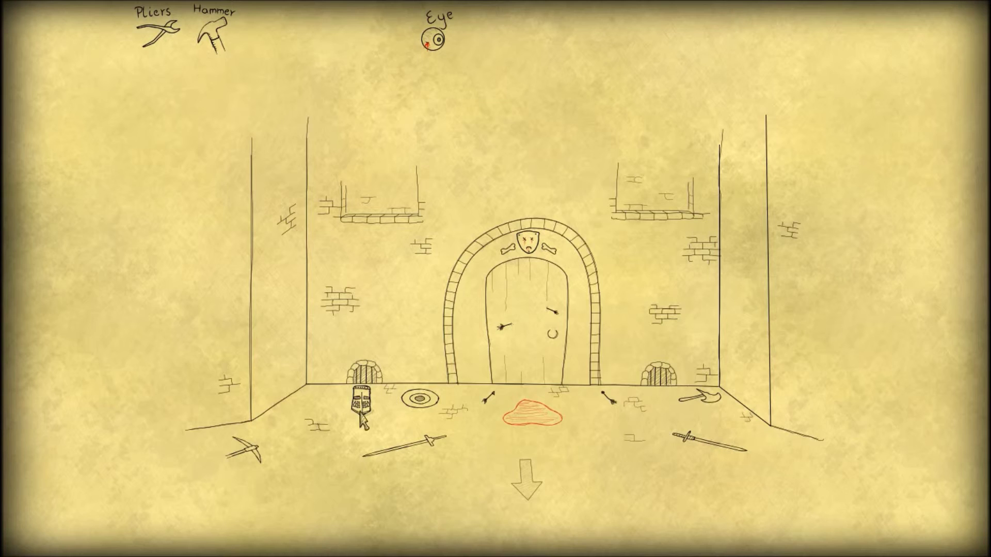
left_click(523, 478)
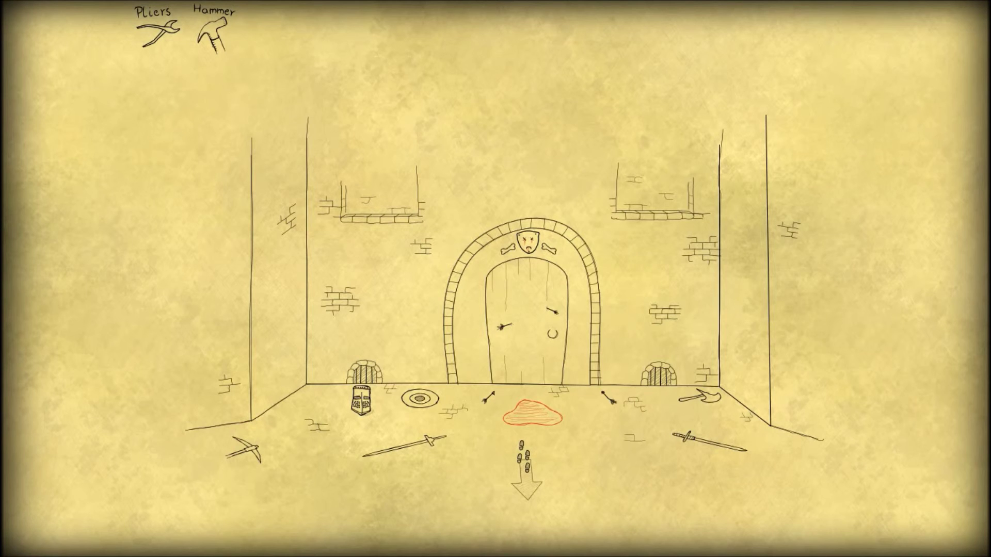
left_click(525, 467)
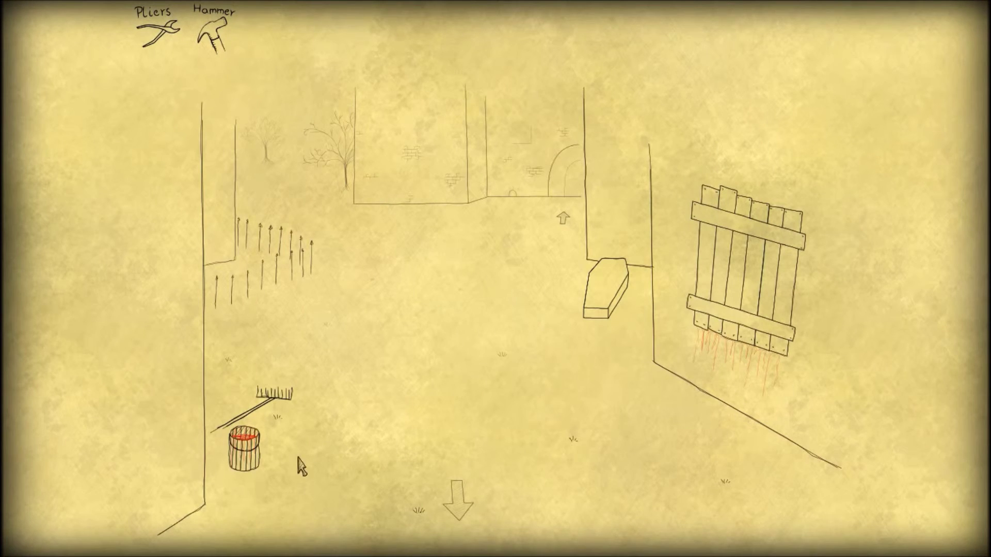